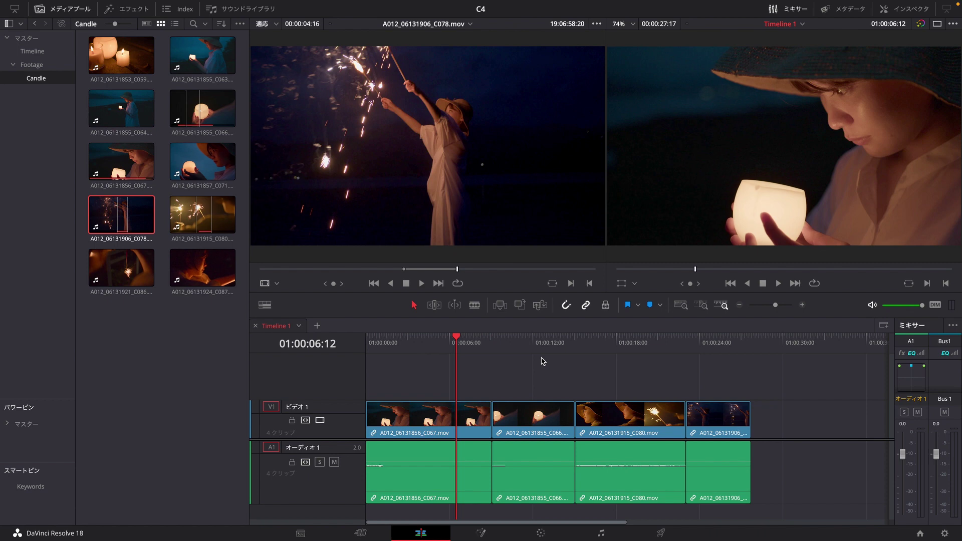
- Split the first timeline clip into three pieces with the blade, near 01:00:03:17 and 01:00:06:05, and return to selection mode
{"action": "left_click_drag", "start_coordinate": [480, 346], "coordinate": [523, 351]}
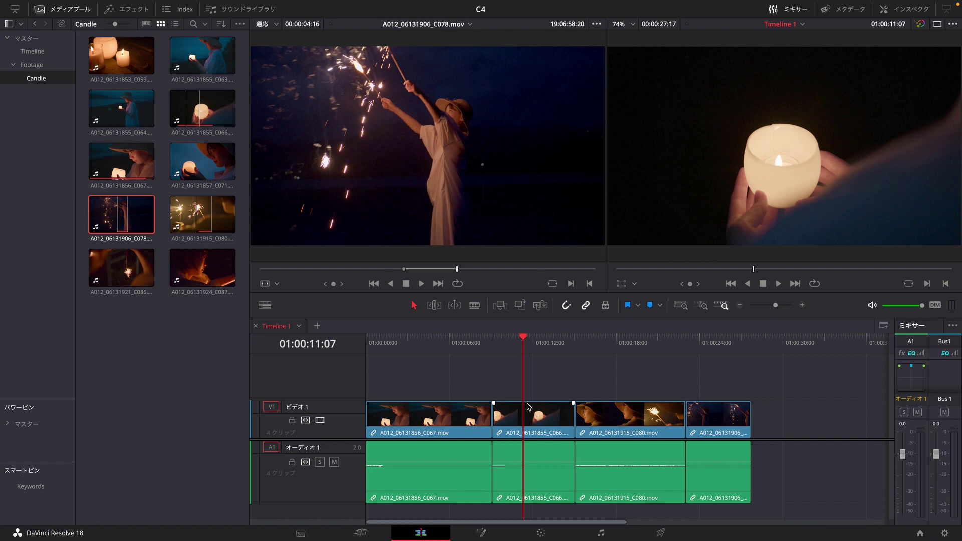
{"action": "left_click", "coordinate": [476, 309]}
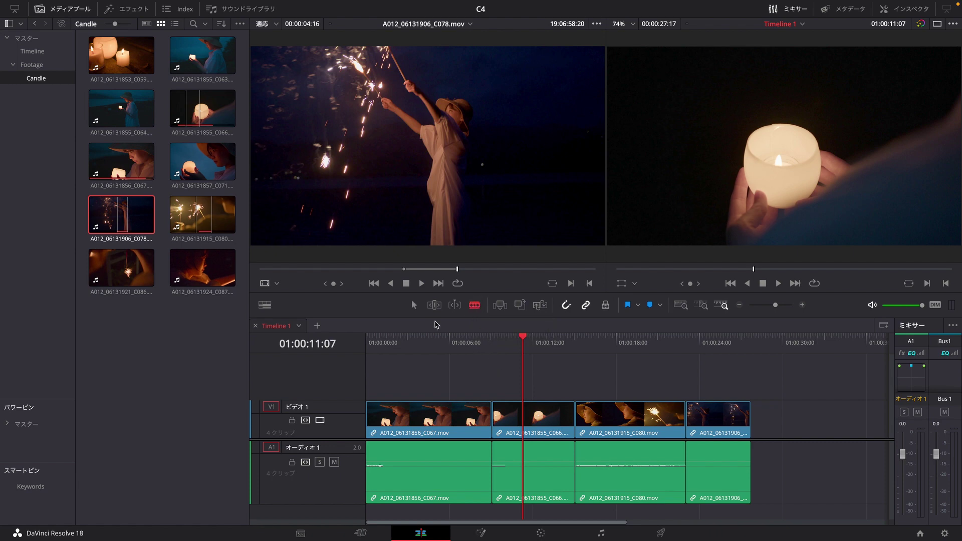
{"action": "left_click", "coordinate": [414, 305]}
{"action": "left_click", "coordinate": [475, 309]}
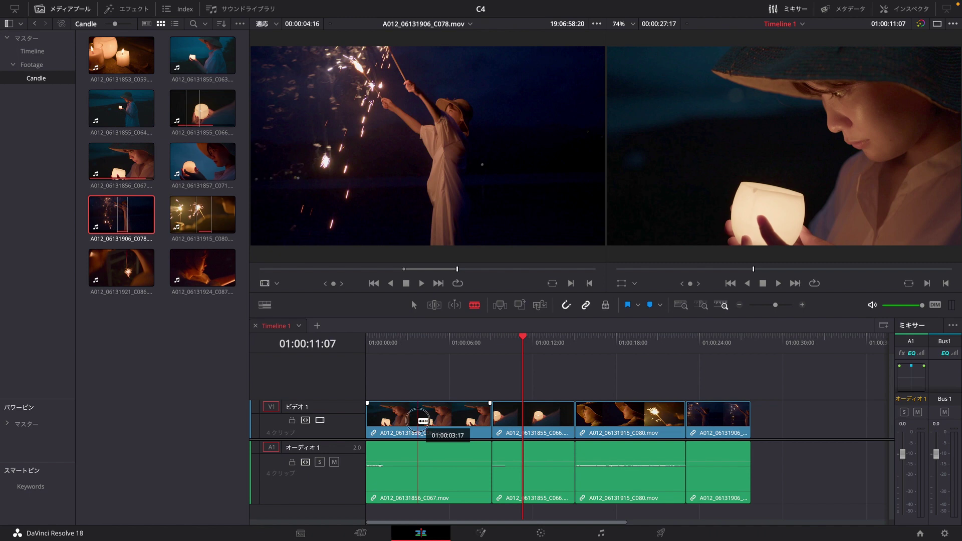
{"action": "left_click", "coordinate": [418, 421]}
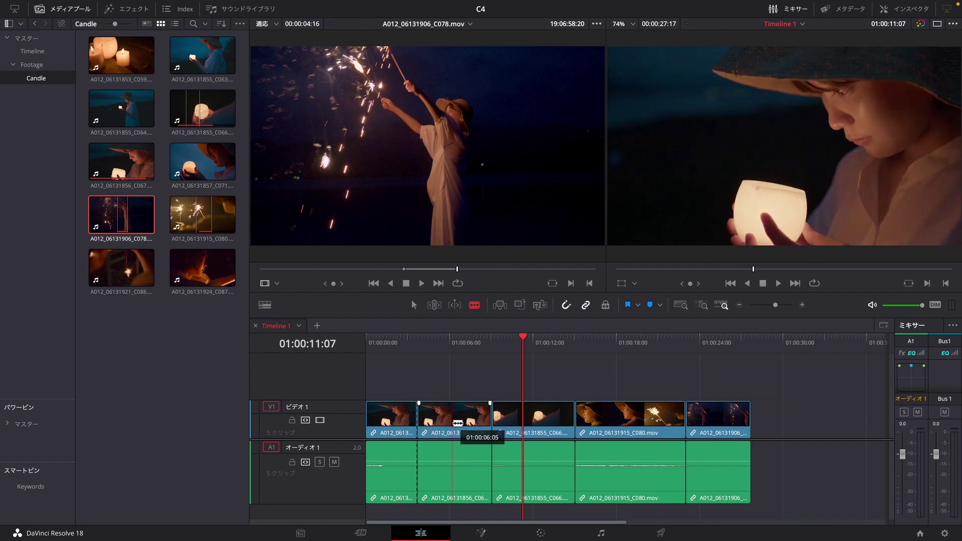
{"action": "left_click", "coordinate": [456, 423]}
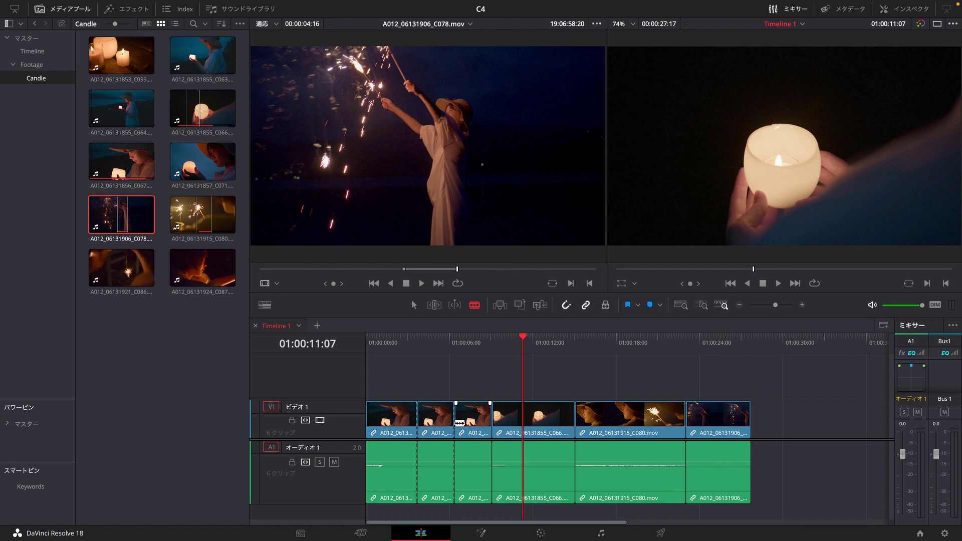
{"action": "left_click", "coordinate": [460, 424]}
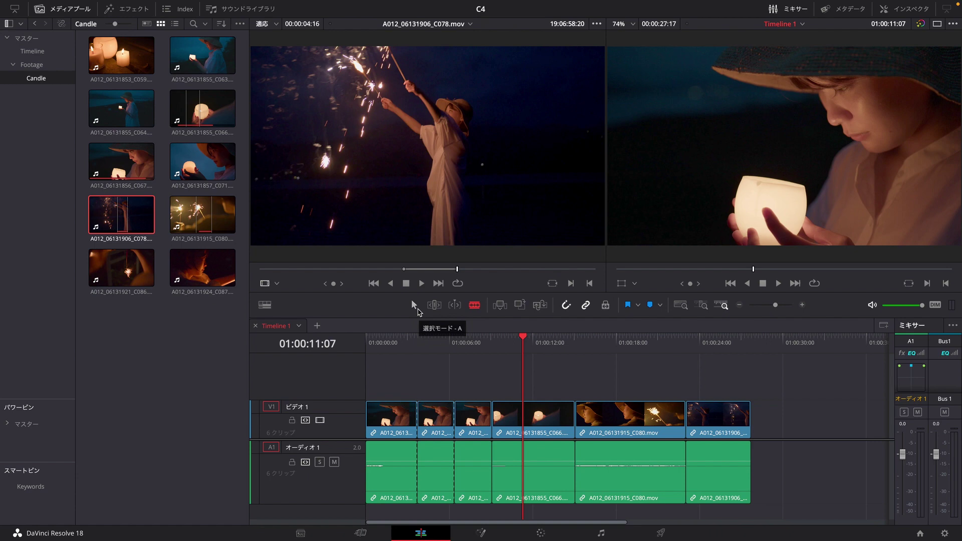
{"action": "left_click_drag", "start_coordinate": [445, 433], "coordinate": [446, 433]}
{"action": "key", "text": "a"}
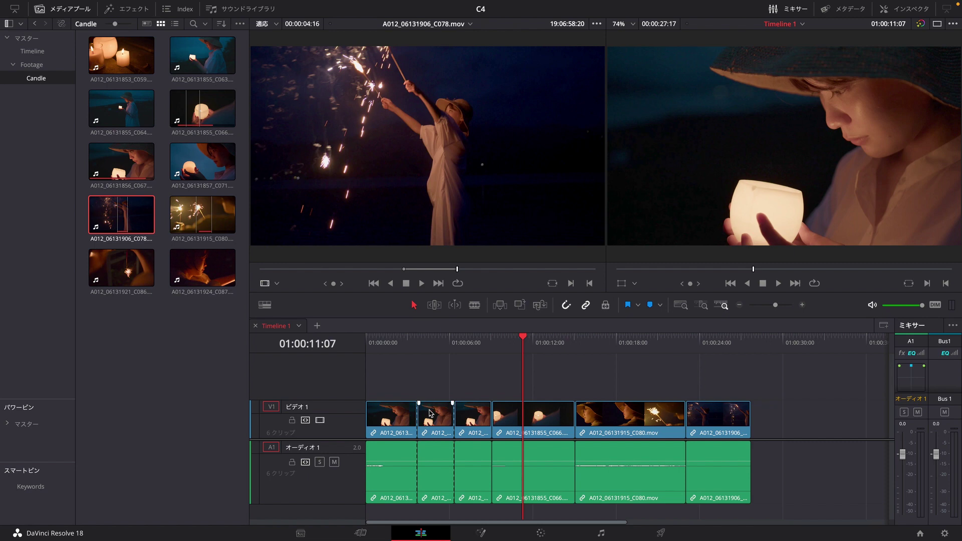
- Delete the middle piece of the split first clip leaving a gap, save the project, and undo the deletion
{"action": "left_click", "coordinate": [437, 415]}
{"action": "key", "text": "BackSpace"}
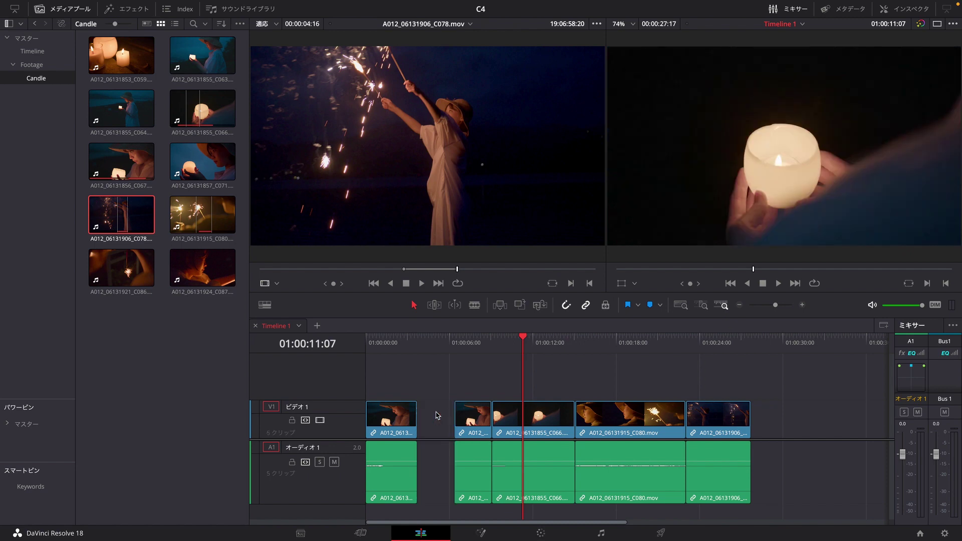
{"action": "key", "text": "ctrl+s"}
{"action": "key", "text": "ctrl+z"}
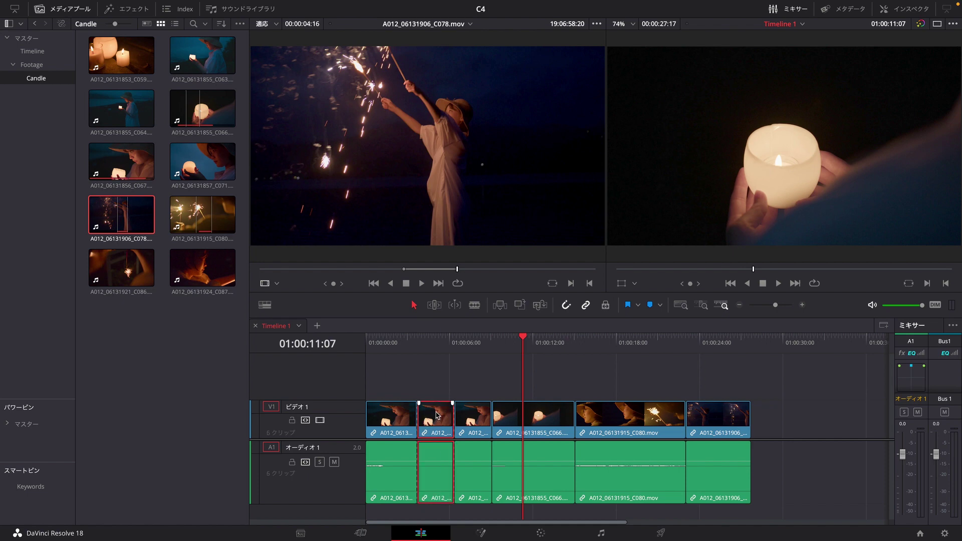
- Save the project, ripple-delete the middle piece of the split clip so the following clips close up, and undo it
{"action": "key", "text": "ctrl+s"}
{"action": "key", "text": "Delete"}
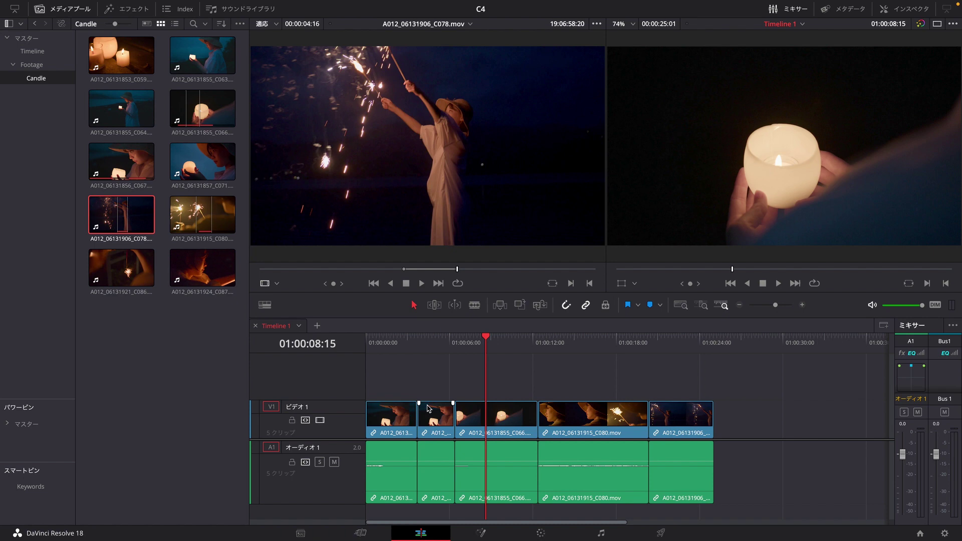
{"action": "key", "text": "ctrl+z"}
- Delete the middle piece of the split first clip without closing its gap, and undo the deletion
{"action": "left_click", "coordinate": [441, 411]}
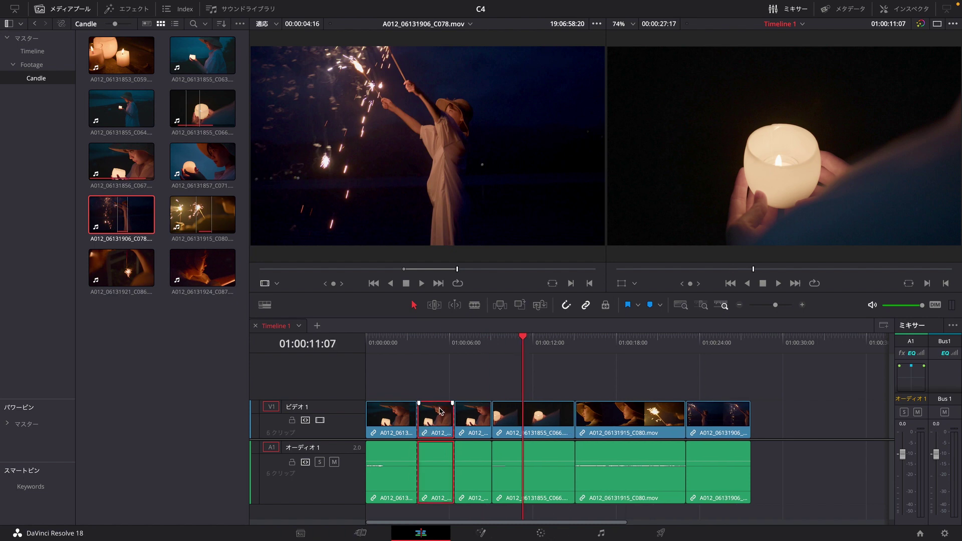
{"action": "key", "text": "BackSpace"}
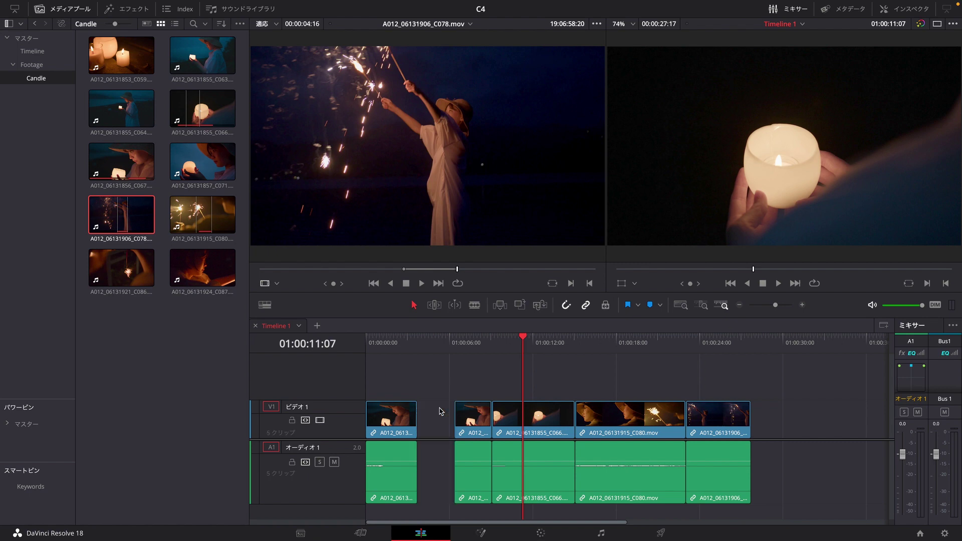
{"action": "key", "text": "ctrl+z"}
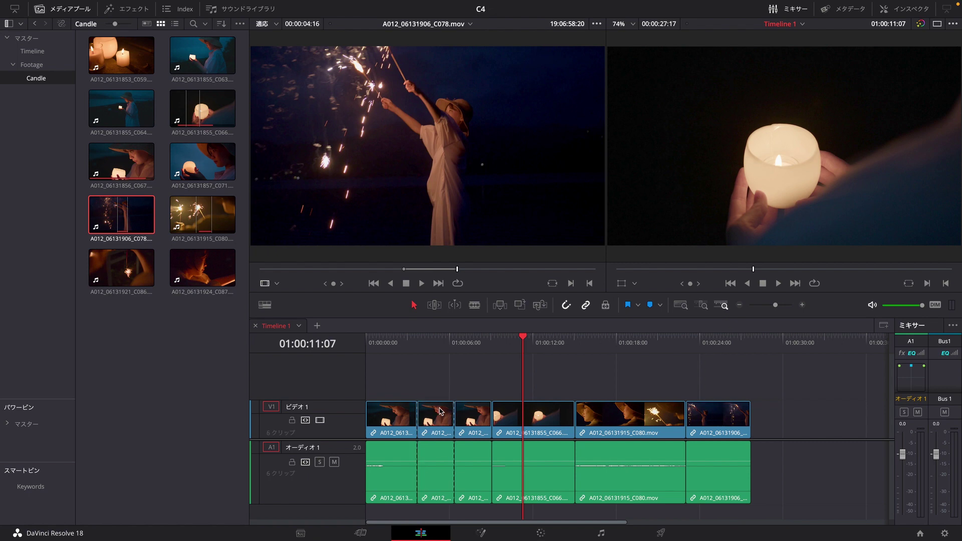
- Ripple-delete the middle piece of the split first clip so the following clips close up, undoing a first deletion that leaves a gap
{"action": "left_click", "coordinate": [440, 412]}
{"action": "key", "text": "Delete"}
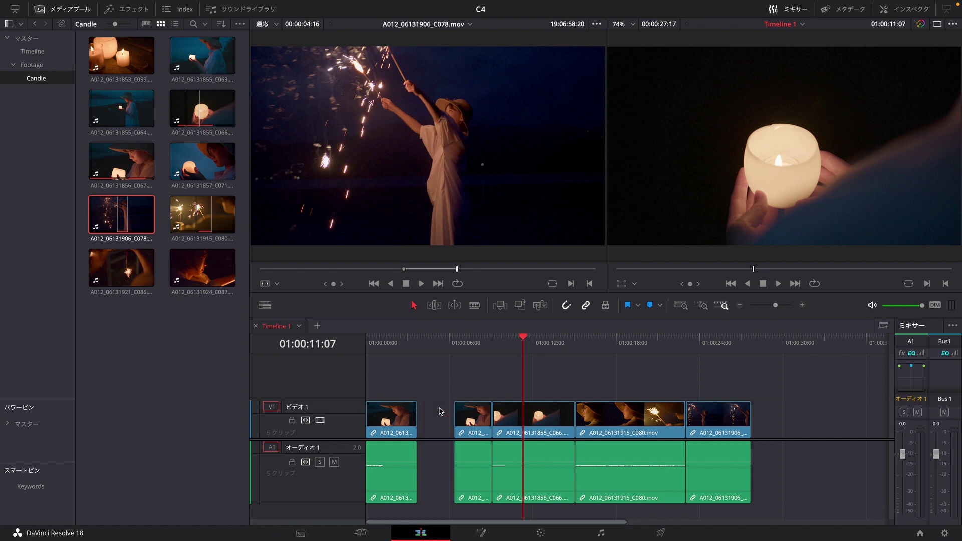
{"action": "key", "text": "ctrl+z"}
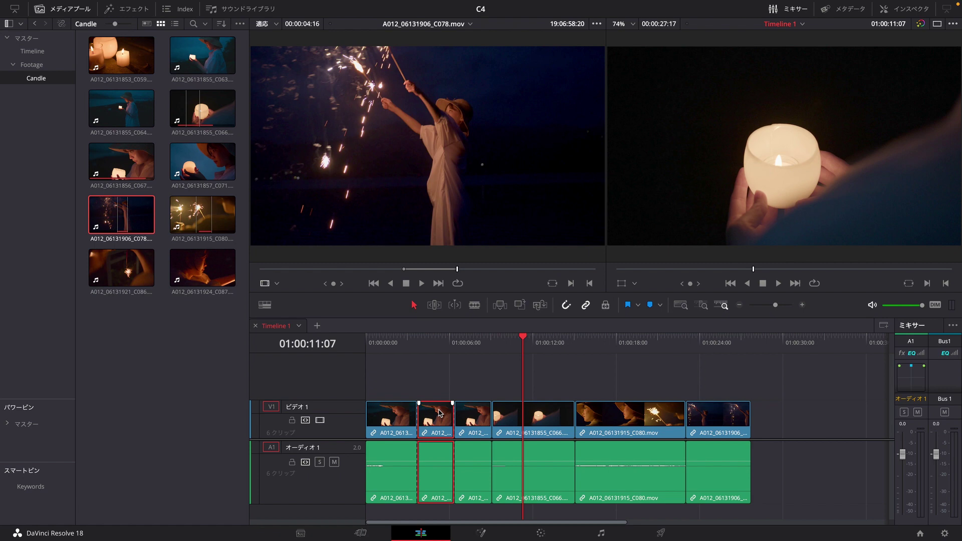
{"action": "key", "text": "Delete"}
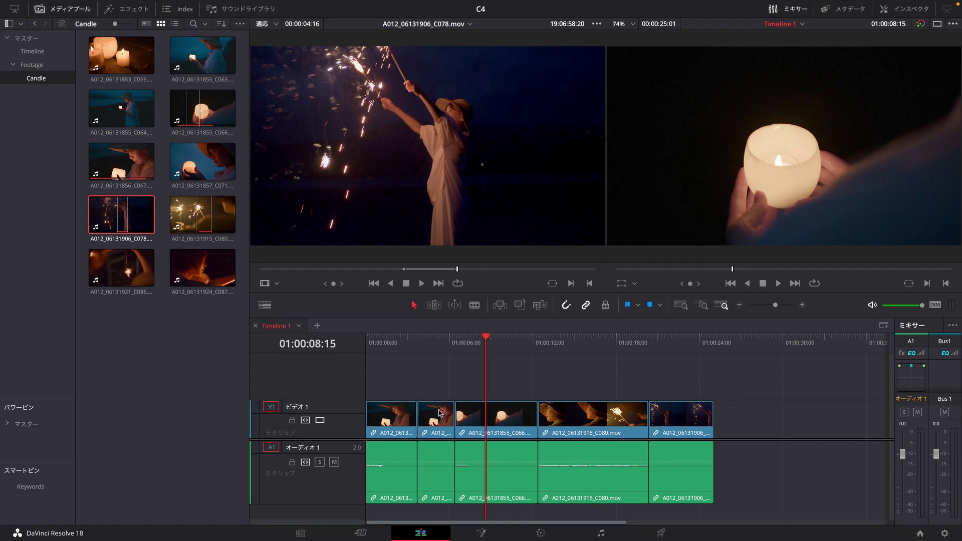
- Ripple-delete the A012_06131855_C066 and A012_06131915_C080 clips from the timeline one after the other, and undo both deletions
{"action": "left_click", "coordinate": [494, 414]}
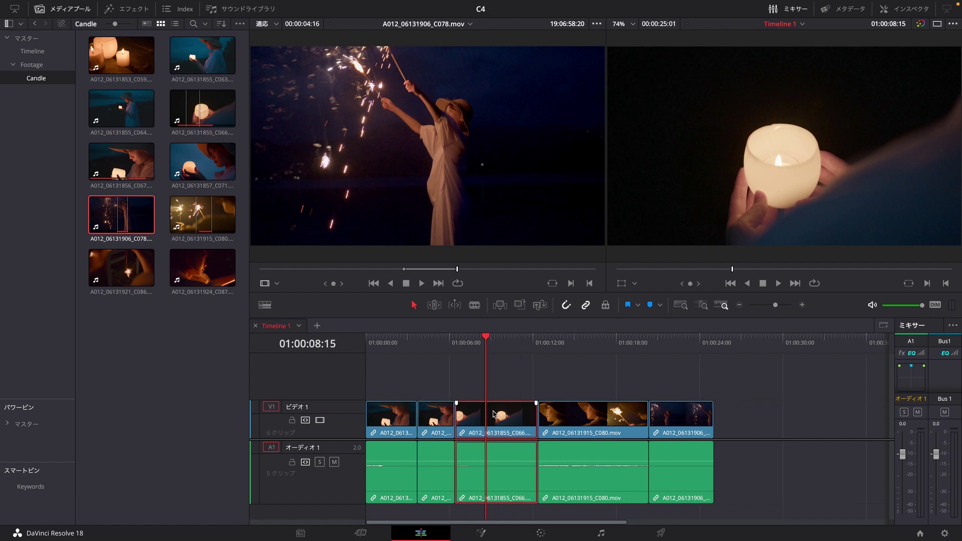
{"action": "key", "text": "Delete"}
{"action": "left_click", "coordinate": [494, 414]}
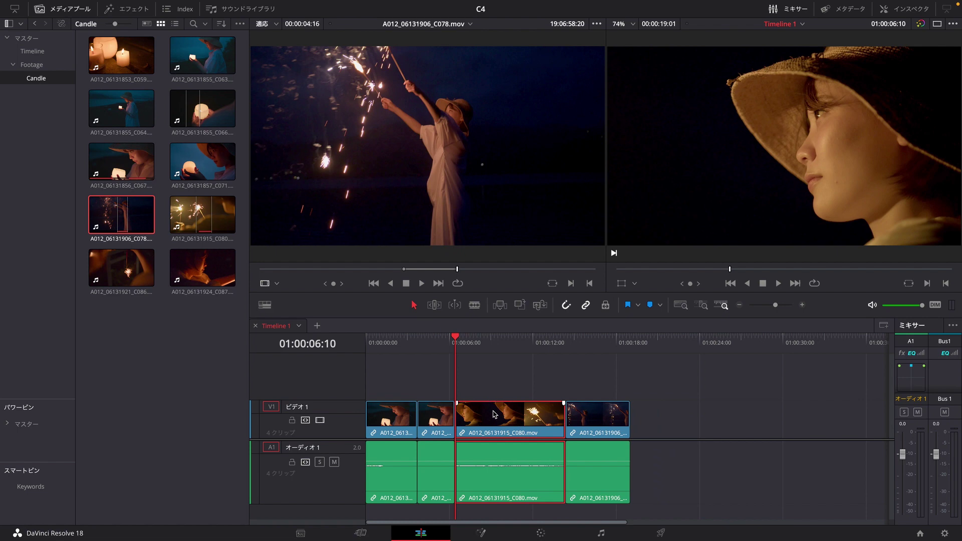
{"action": "key", "text": "Delete"}
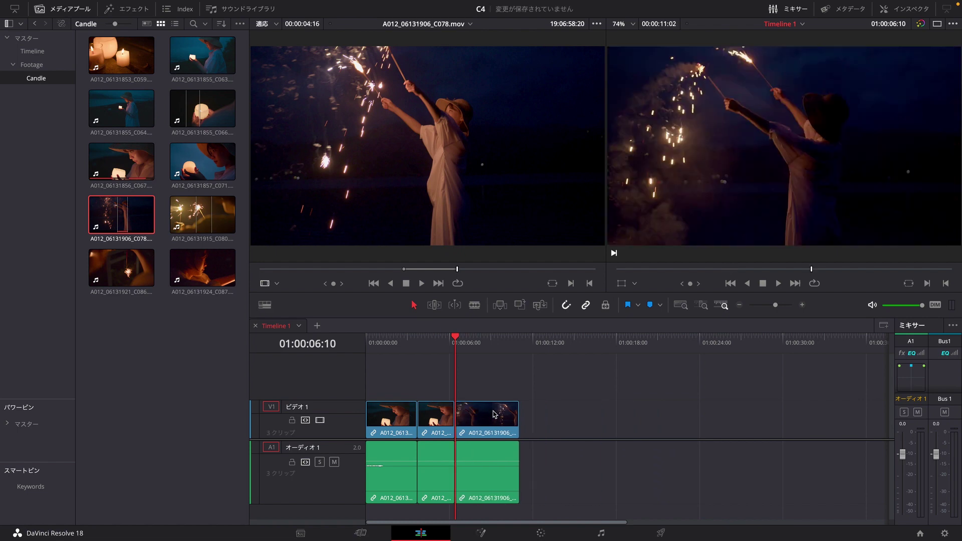
{"action": "key", "text": "ctrl+z"}
{"action": "key", "text": "ctrl+z"}
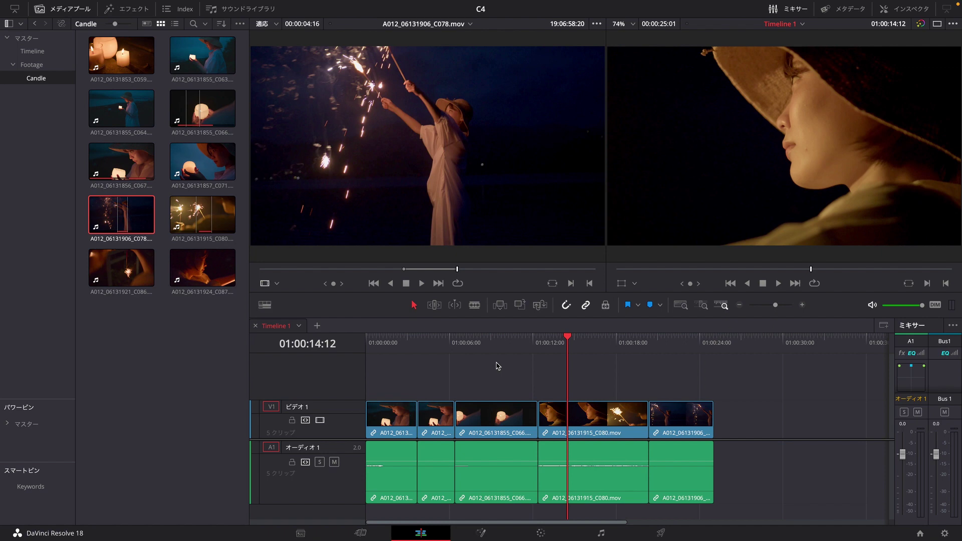
- Mark a timeline range with the in point at 01:00:10:04 and the out point at 01:00:16:00
{"action": "left_click_drag", "start_coordinate": [519, 345], "coordinate": [508, 346]}
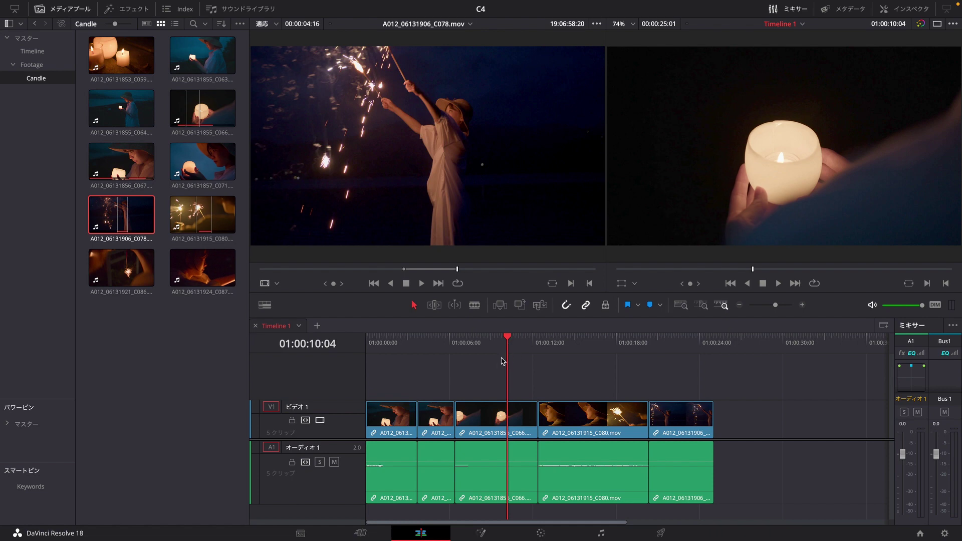
{"action": "key", "text": "i"}
{"action": "left_click_drag", "start_coordinate": [543, 344], "coordinate": [589, 347]}
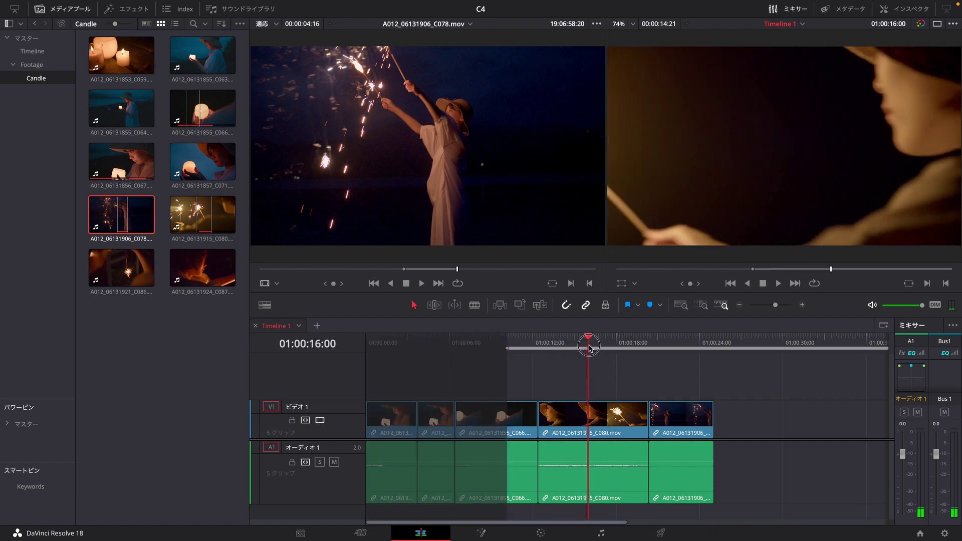
{"action": "key", "text": "o"}
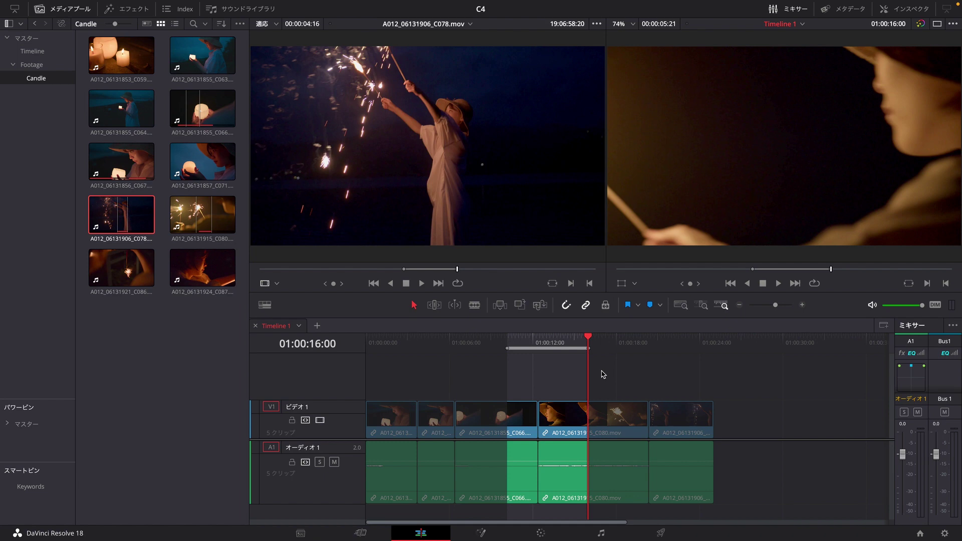
- Delete the marked timeline range once leaving a gap and once closing the gap, undoing each deletion
{"action": "key", "text": "BackSpace"}
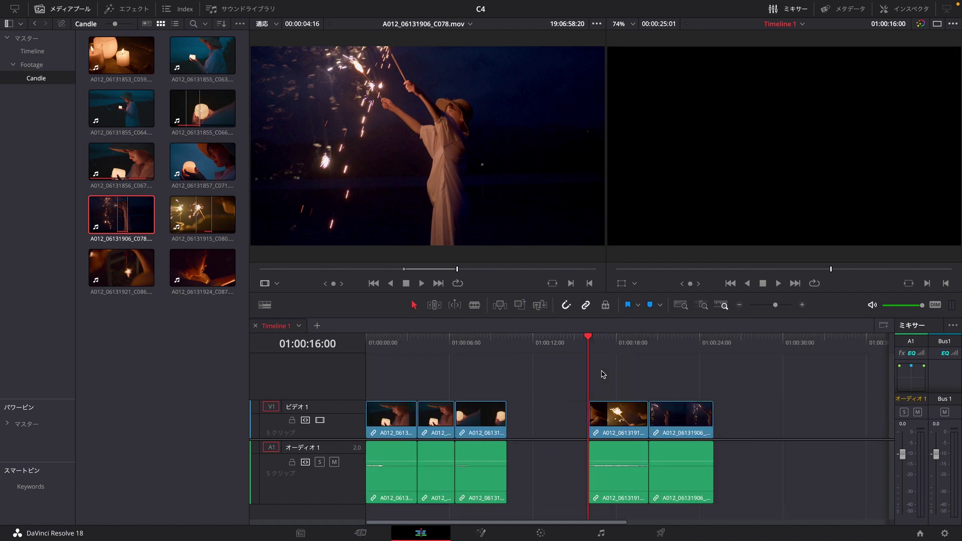
{"action": "left_click", "coordinate": [547, 438]}
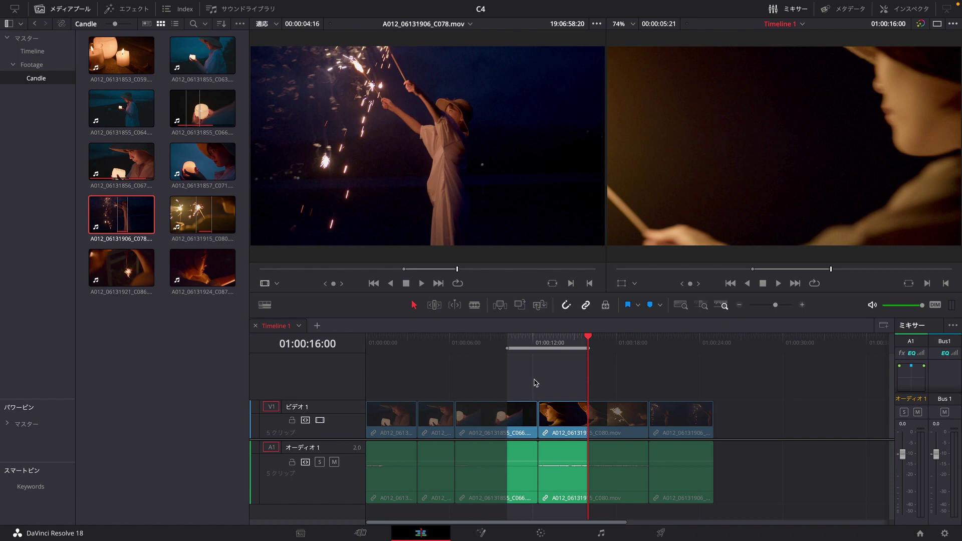
{"action": "key", "text": "Delete"}
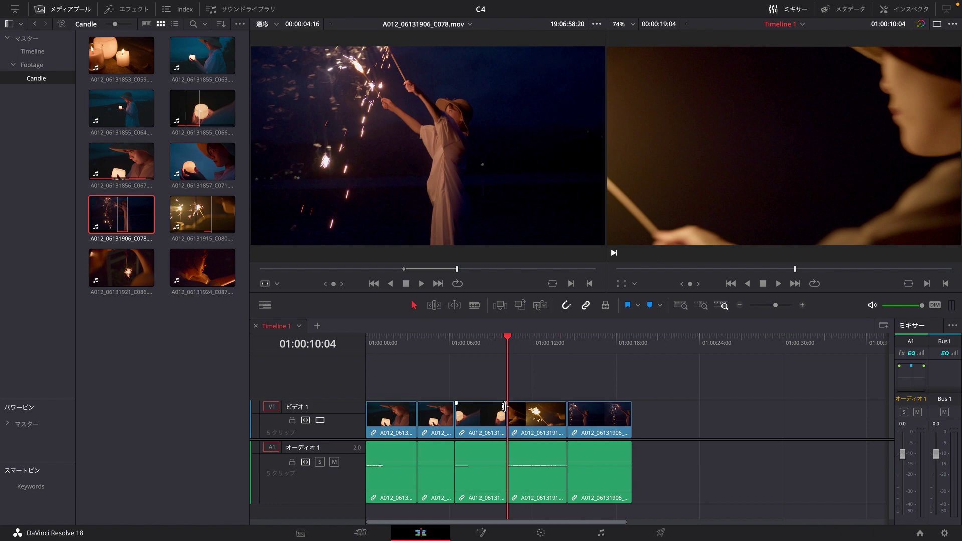
{"action": "key", "text": "ctrl+z"}
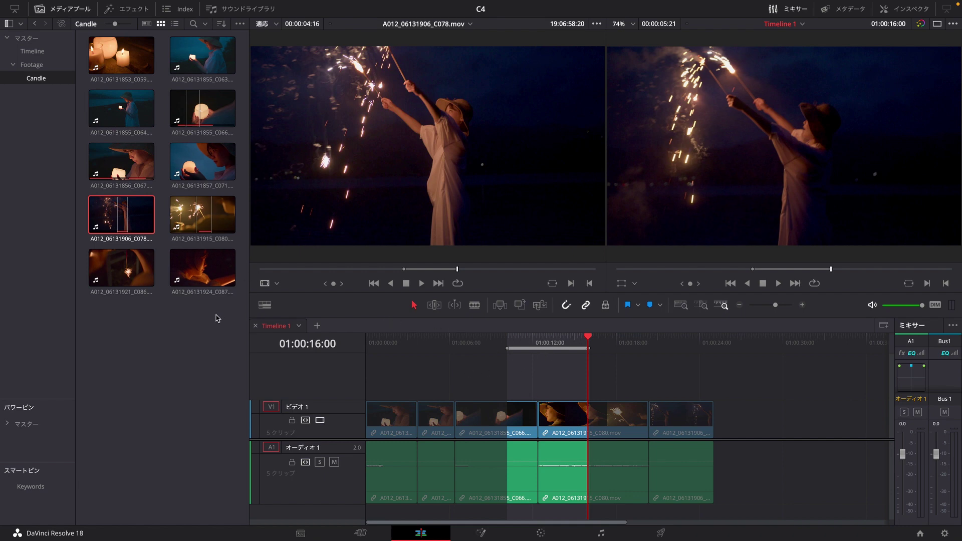
- Open A012_06131924_C087.mov in the source viewer and mark a section about 00:00:04:19 long, ending at 19:24:29:14
{"action": "left_click", "coordinate": [203, 271]}
{"action": "left_click", "coordinate": [344, 269]}
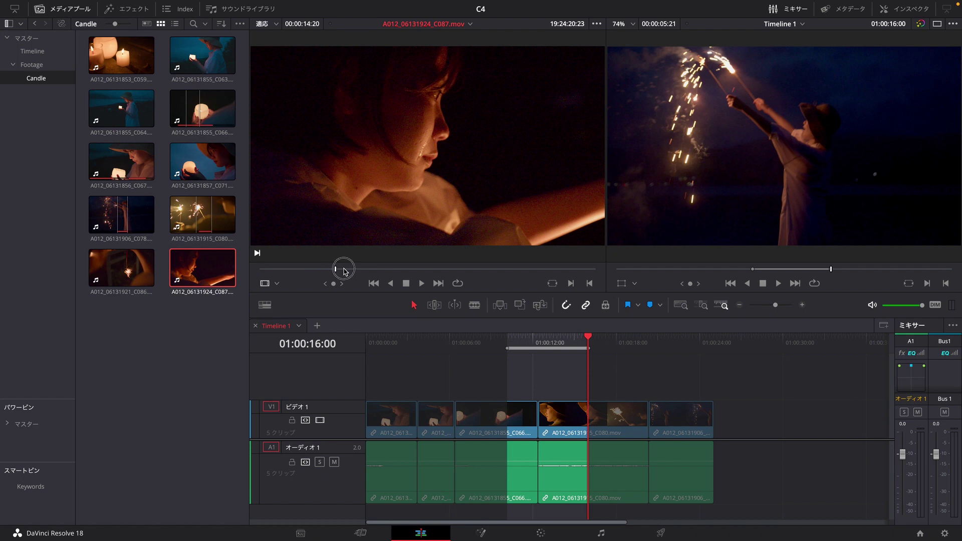
{"action": "key", "text": "i"}
{"action": "left_click_drag", "start_coordinate": [348, 271], "coordinate": [451, 271]}
{"action": "key", "text": "o"}
- Place the marked C087 section on a new video track 2, trim its end to fit within the marked timeline range, and save
{"action": "left_click_drag", "start_coordinate": [430, 221], "coordinate": [521, 379]}
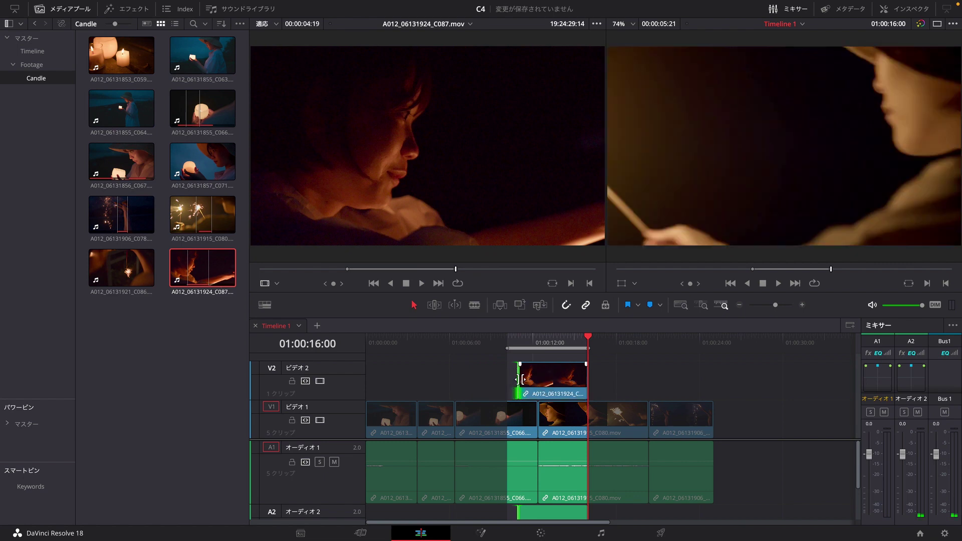
{"action": "left_click_drag", "start_coordinate": [582, 378], "coordinate": [573, 377]}
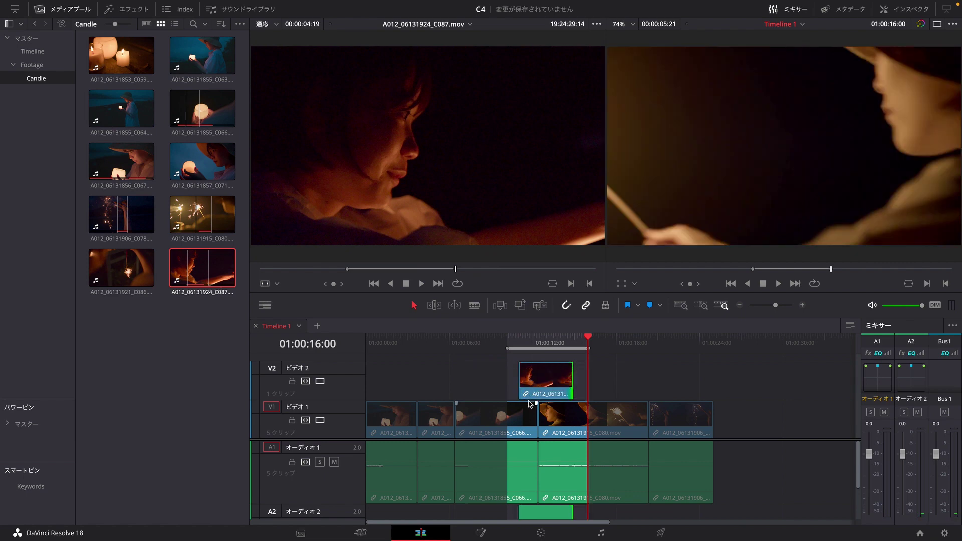
{"action": "key", "text": "ctrl+s"}
{"action": "key", "text": "Escape"}
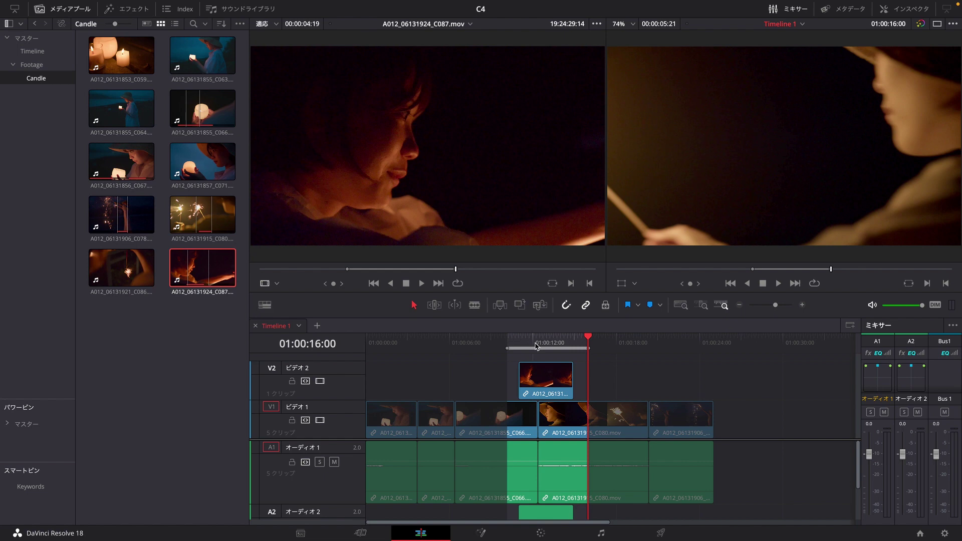
- Delete the marked timeline range across both video tracks leaving a gap, and undo the deletion
{"action": "key", "text": "Delete"}
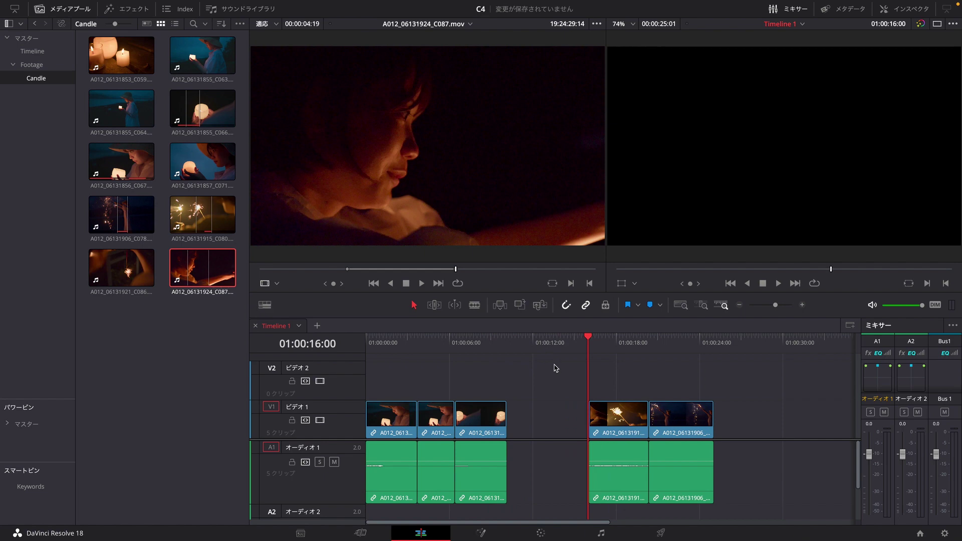
{"action": "key", "text": "ctrl+z"}
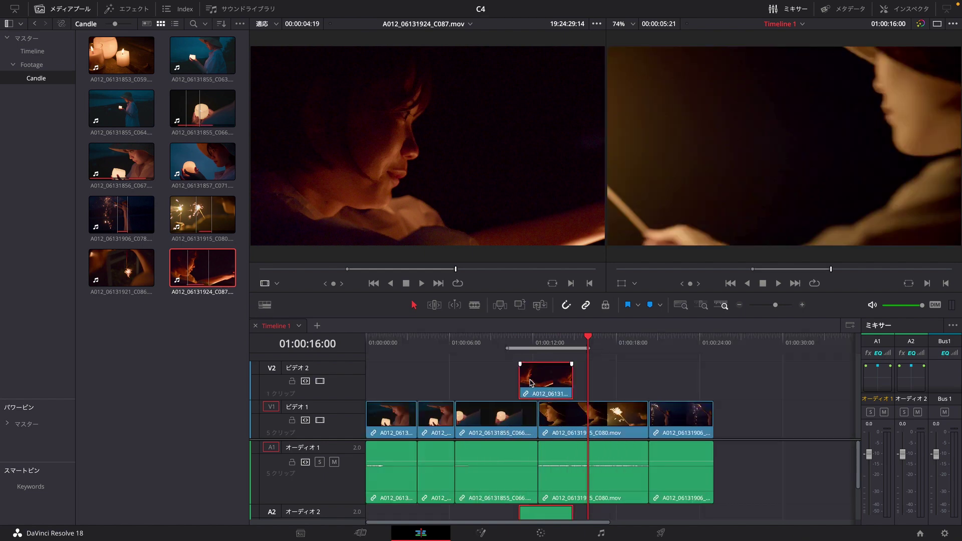
- Extend both ends of the video track 2 clip beyond the marked range, save, and delete the range on all tracks leaving a gap
{"action": "left_click_drag", "start_coordinate": [521, 380], "coordinate": [493, 380]}
{"action": "left_click_drag", "start_coordinate": [572, 380], "coordinate": [604, 380]}
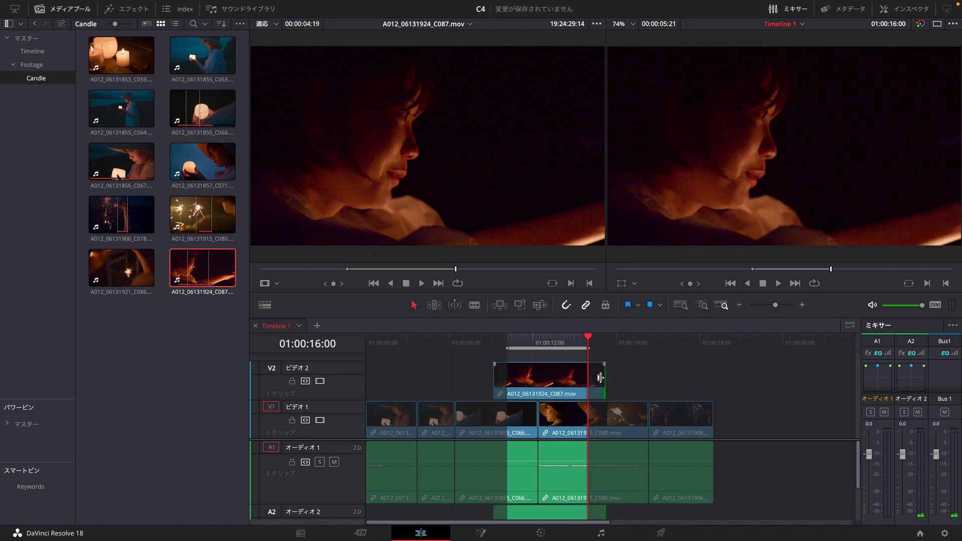
{"action": "key", "text": "ctrl+s"}
{"action": "key", "text": "BackSpace"}
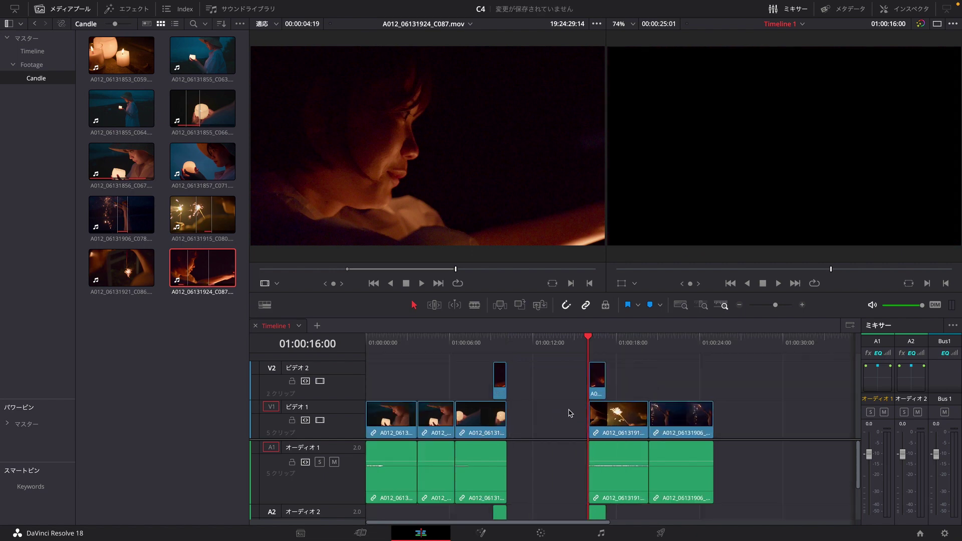
- Undo the last range deletion and exclude video track 2 and audio track 2 from automatic track selection
{"action": "key", "text": "ctrl+z"}
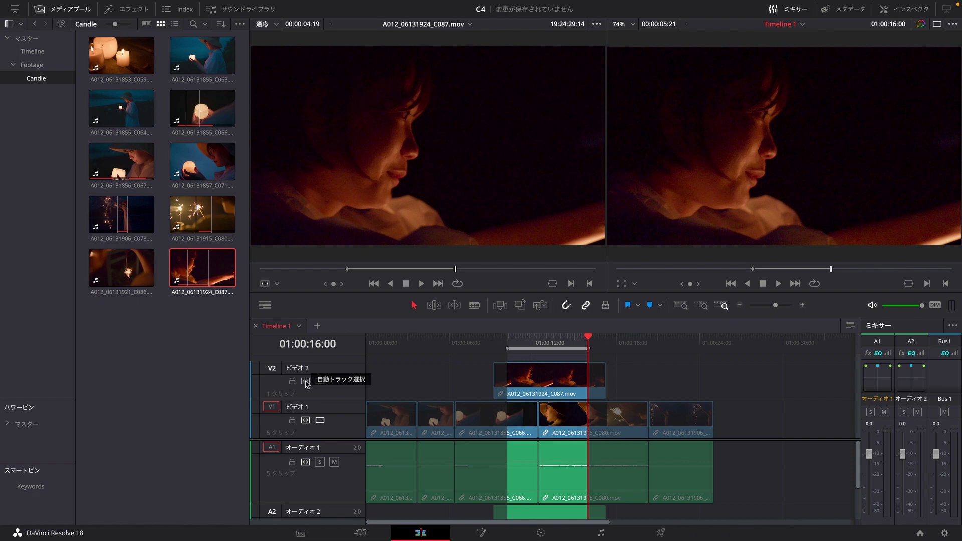
{"action": "left_click", "coordinate": [306, 382]}
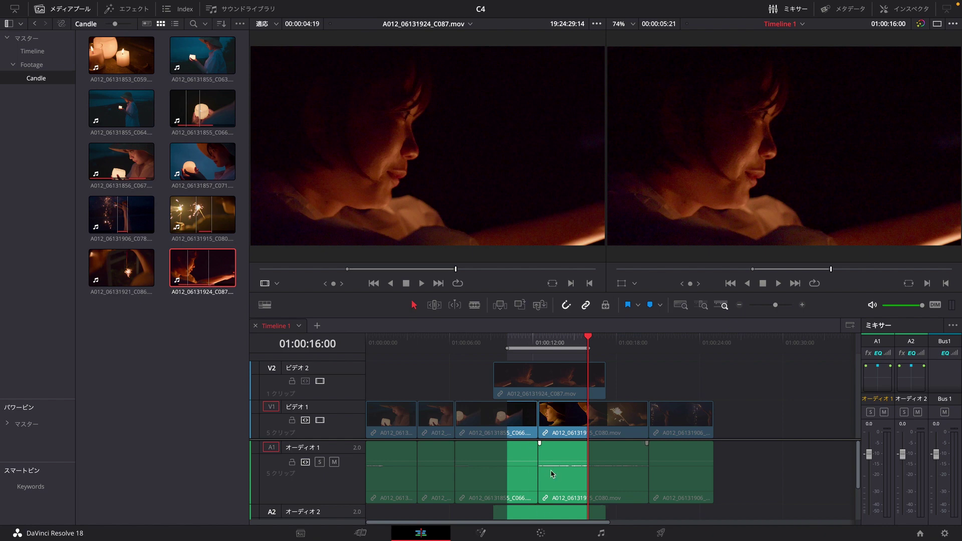
{"action": "scroll", "coordinate": [342, 471], "scroll_direction": "up", "scroll_amount": 2}
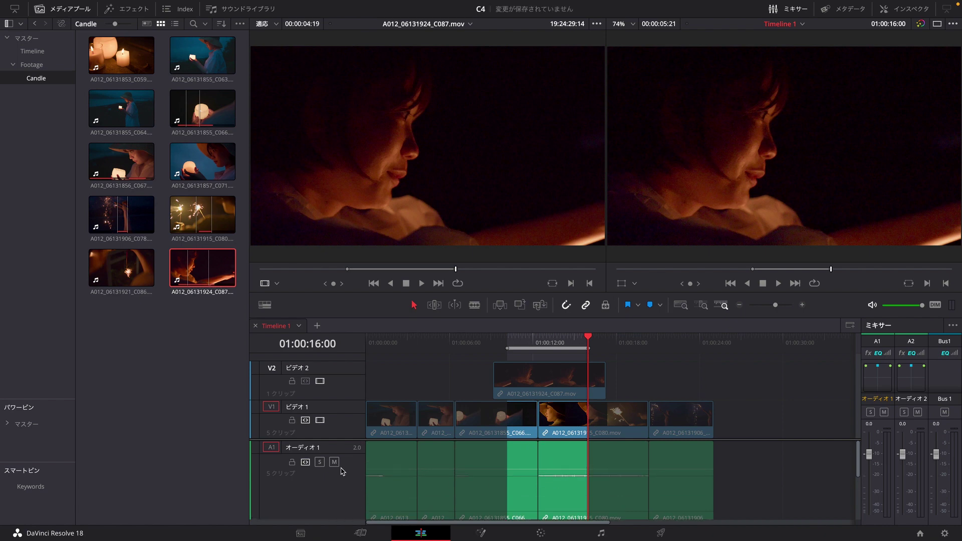
{"action": "scroll", "coordinate": [342, 471], "scroll_direction": "down", "scroll_amount": 2}
{"action": "scroll", "coordinate": [345, 473], "scroll_direction": "down", "scroll_amount": 1}
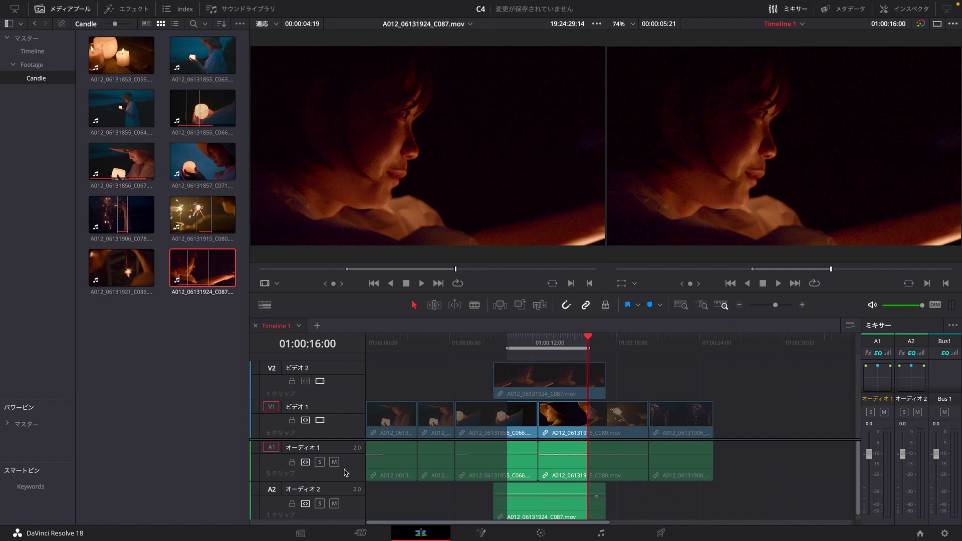
{"action": "left_click", "coordinate": [531, 387]}
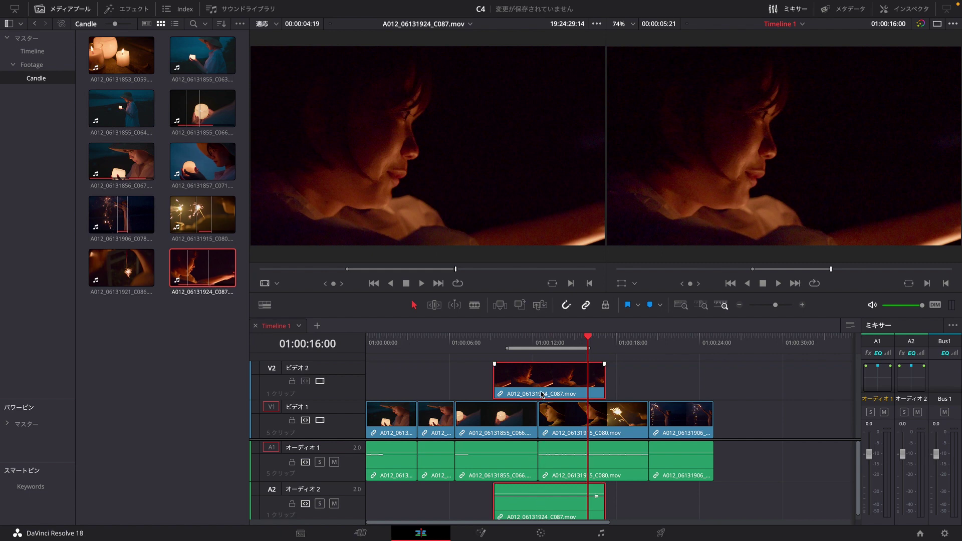
{"action": "left_click", "coordinate": [485, 387]}
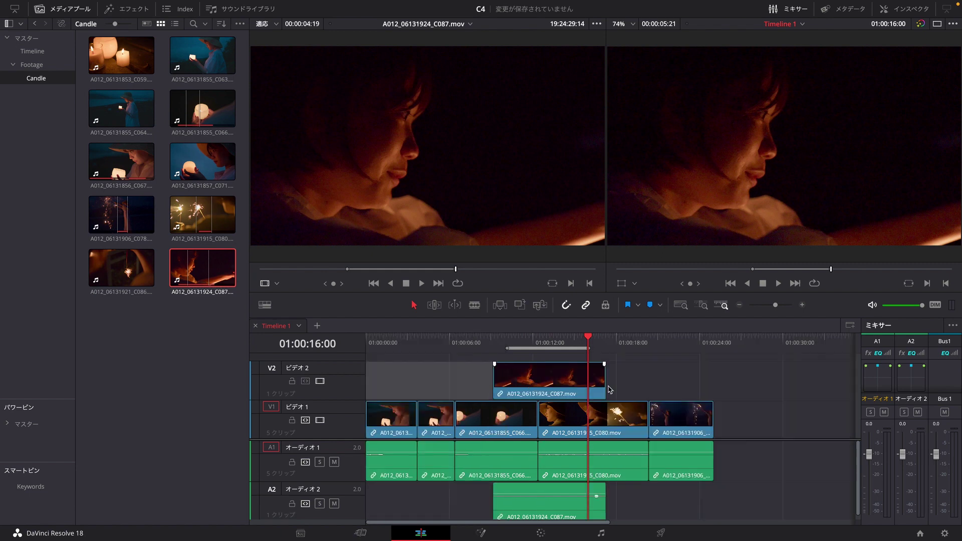
{"action": "left_click", "coordinate": [652, 386]}
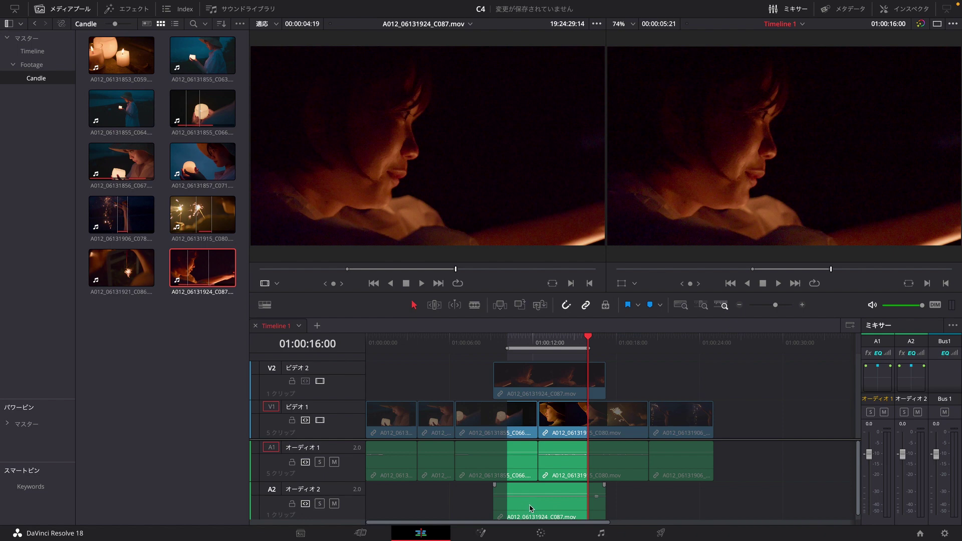
{"action": "left_click", "coordinate": [306, 504]}
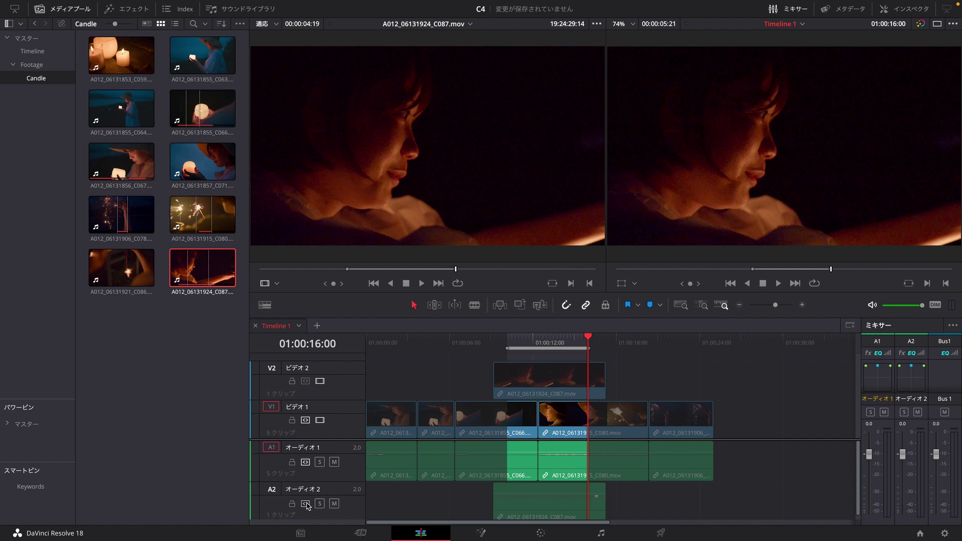
- Delete the marked range on video track 1 and audio track 1 only, leaving a gap, and undo the deletion
{"action": "left_click", "coordinate": [453, 392]}
{"action": "left_click", "coordinate": [660, 377]}
{"action": "key", "text": "BackSpace"}
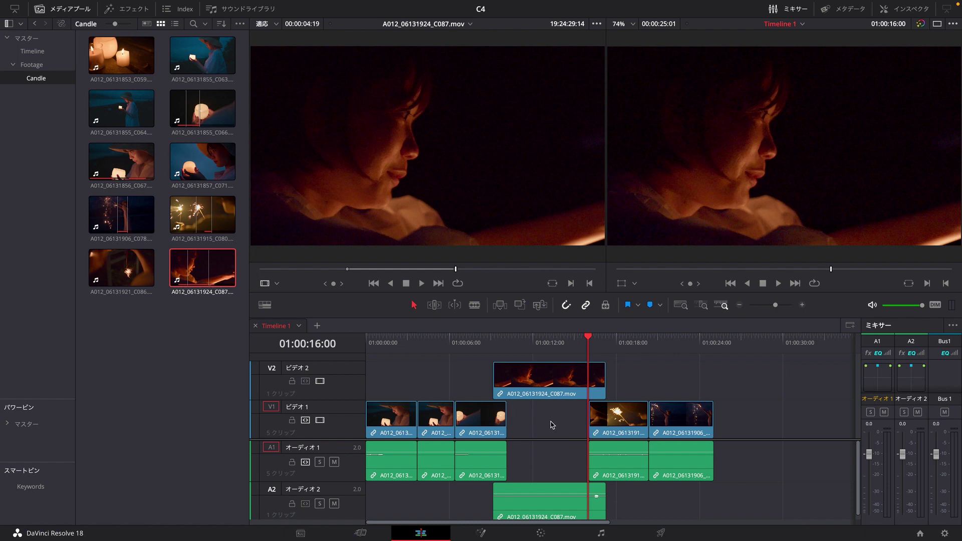
{"action": "key", "text": "ctrl+z"}
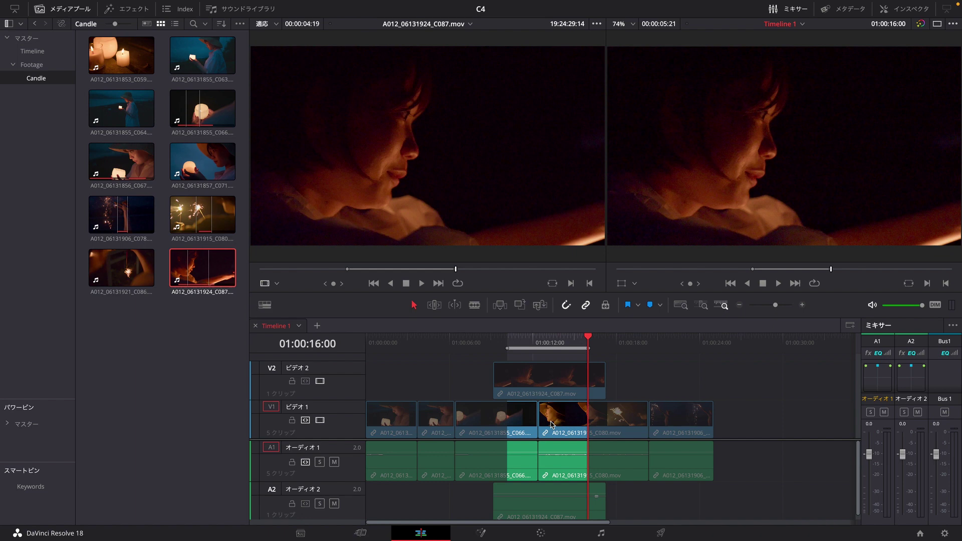
- Ripple delete the marked range on video 1 and audio 1, and re-enable automatic track selection for video 2 and audio 2
{"action": "key", "text": "BackSpace"}
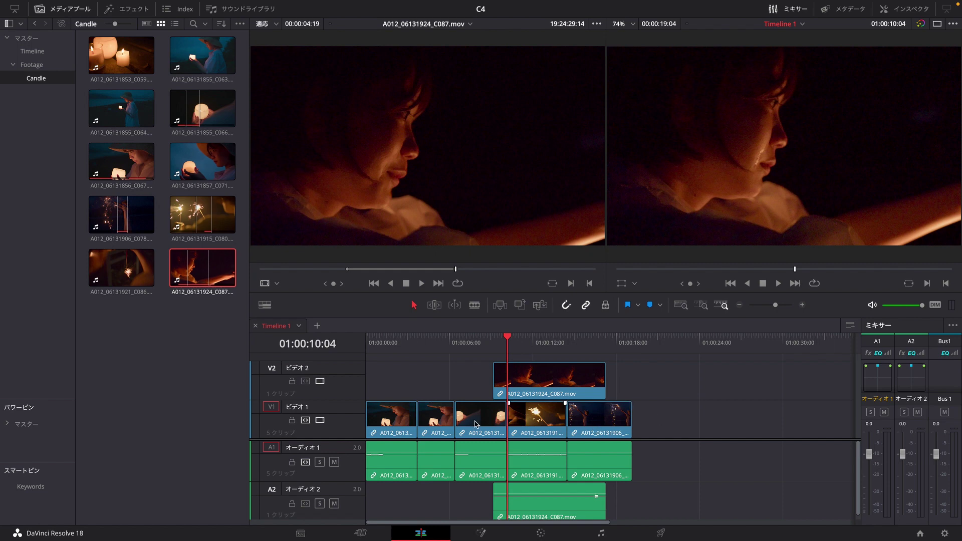
{"action": "left_click", "coordinate": [306, 381]}
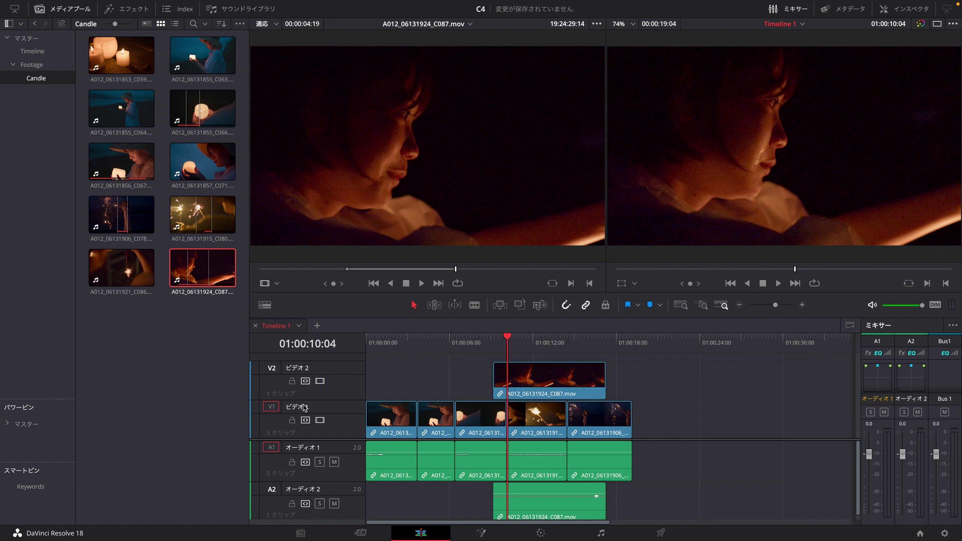
{"action": "left_click", "coordinate": [389, 375]}
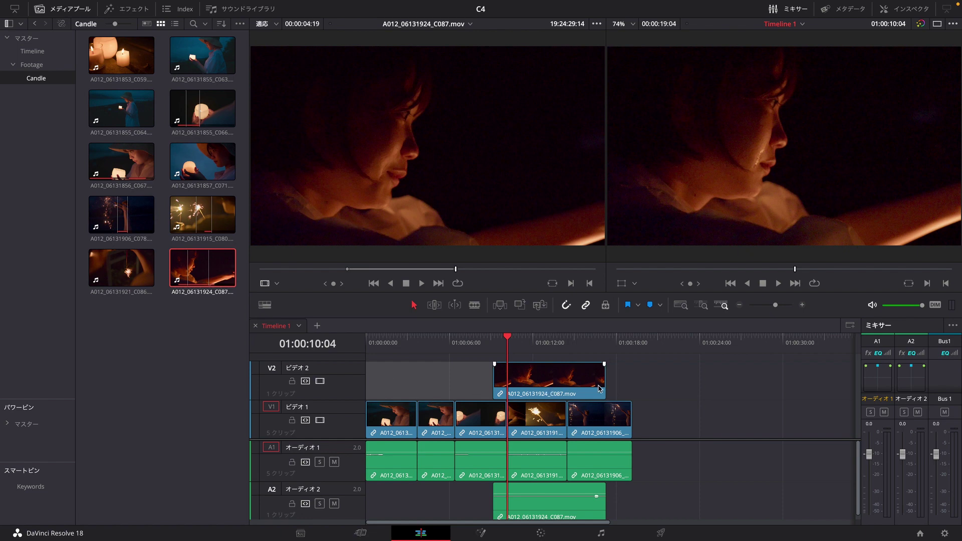
{"action": "left_click", "coordinate": [620, 383]}
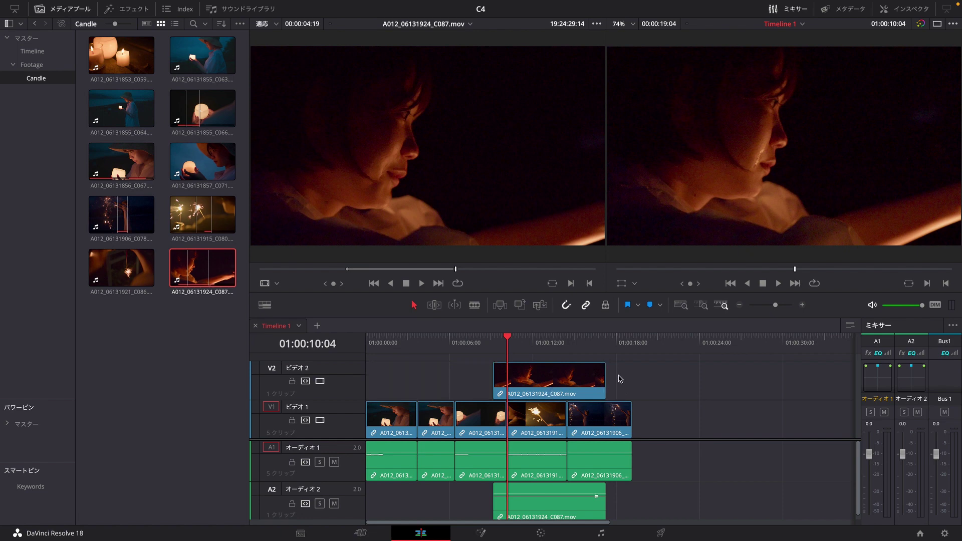
- Turn off linked selection, delete only the C080 clip's audio leaving a gap, and undo the deletion
{"action": "left_click", "coordinate": [586, 305]}
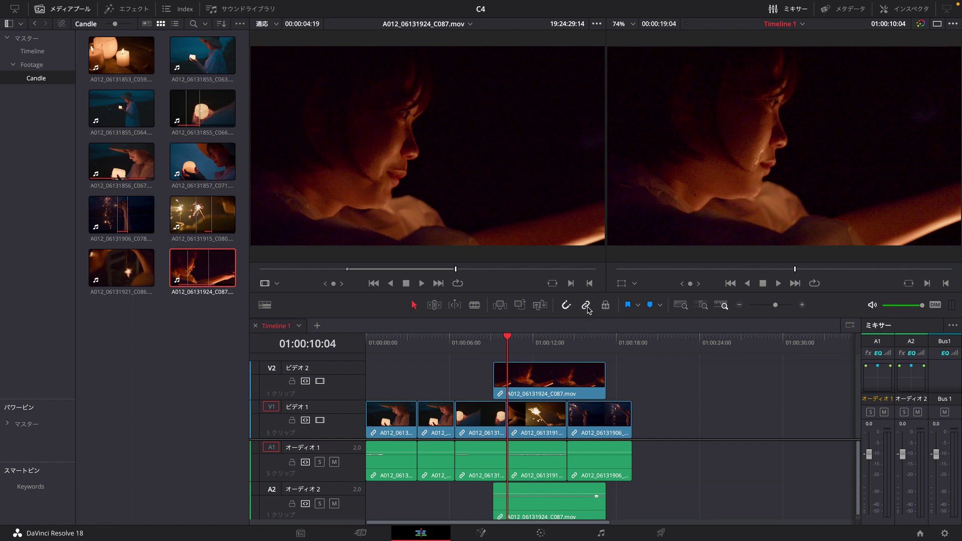
{"action": "left_click", "coordinate": [536, 423]}
{"action": "left_click", "coordinate": [532, 468]}
{"action": "left_click", "coordinate": [537, 425]}
{"action": "left_click", "coordinate": [537, 470]}
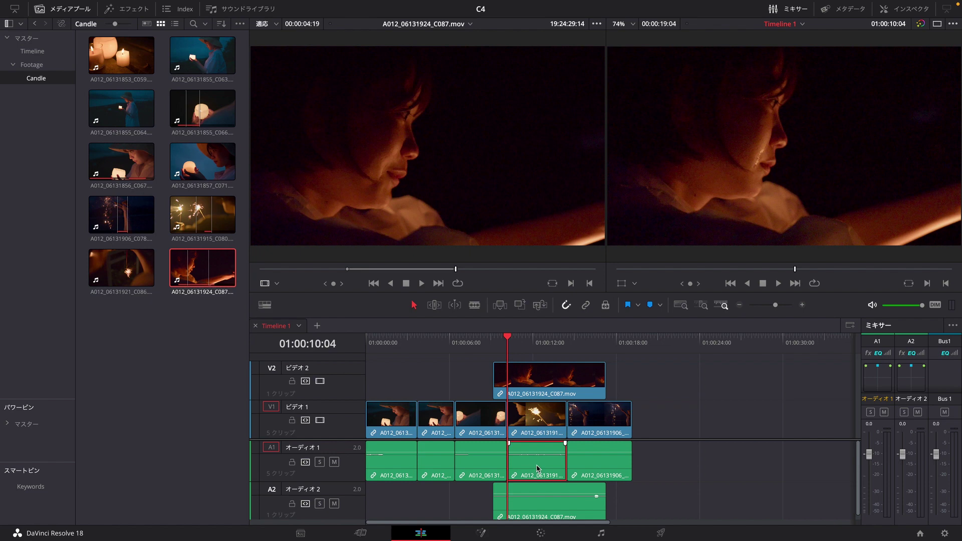
{"action": "key", "text": "Delete"}
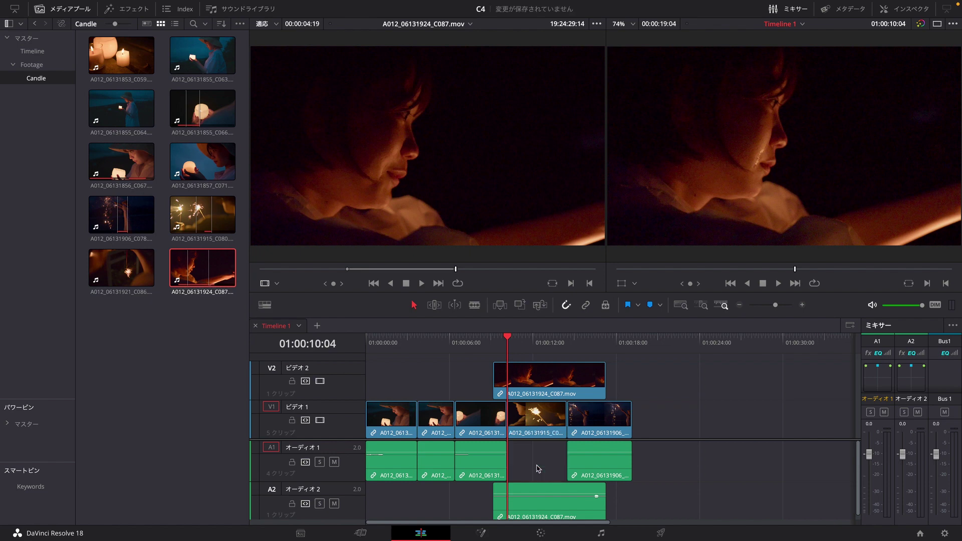
{"action": "key", "text": "ctrl+z"}
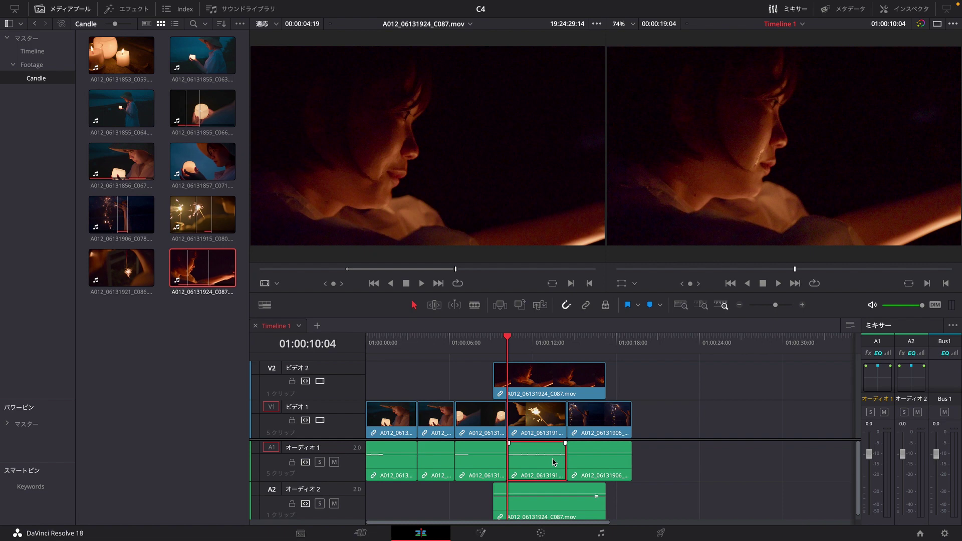
- Ripple delete only the C080 clip's audio on audio track 1 and undo the deletion
{"action": "key", "text": "Delete"}
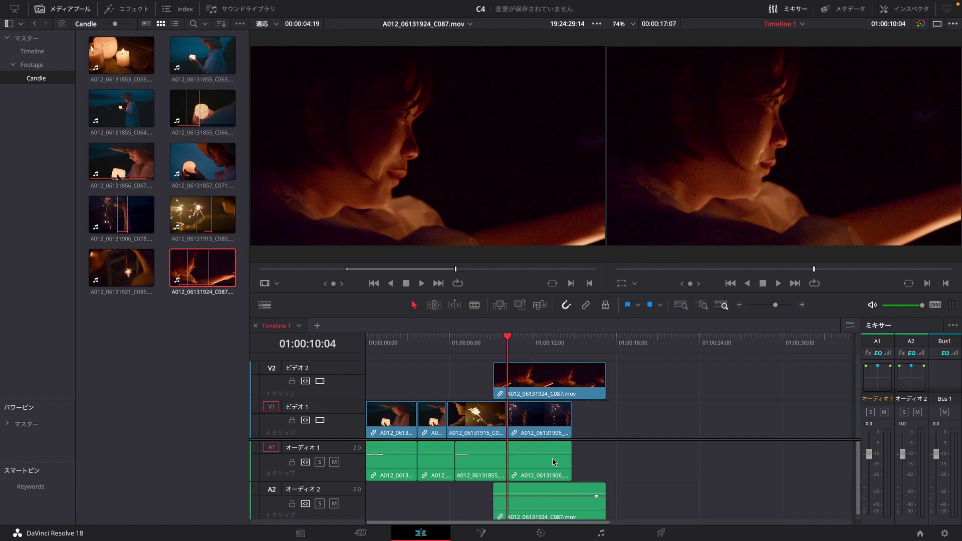
{"action": "key", "text": "ctrl+z"}
{"action": "left_click", "coordinate": [536, 450]}
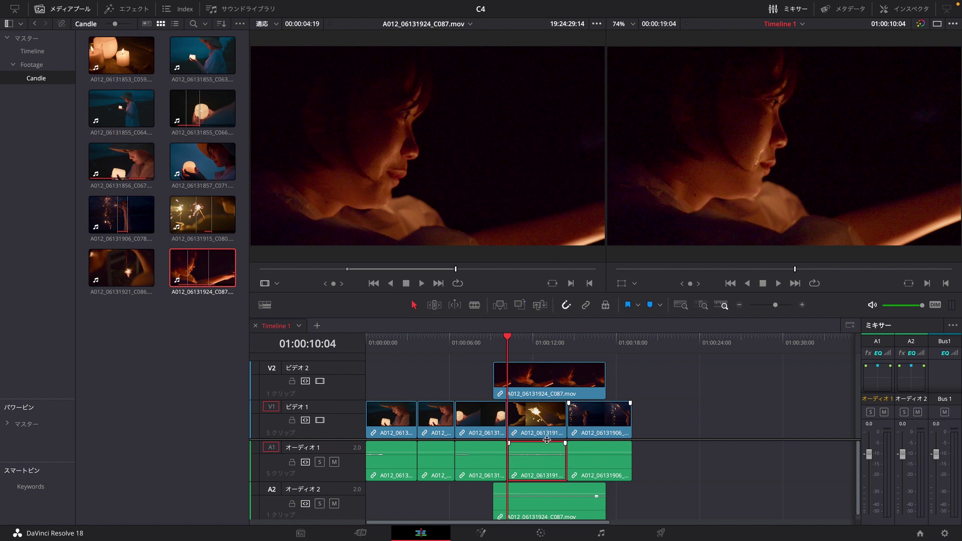
{"action": "left_click_drag", "start_coordinate": [677, 427], "coordinate": [551, 430]}
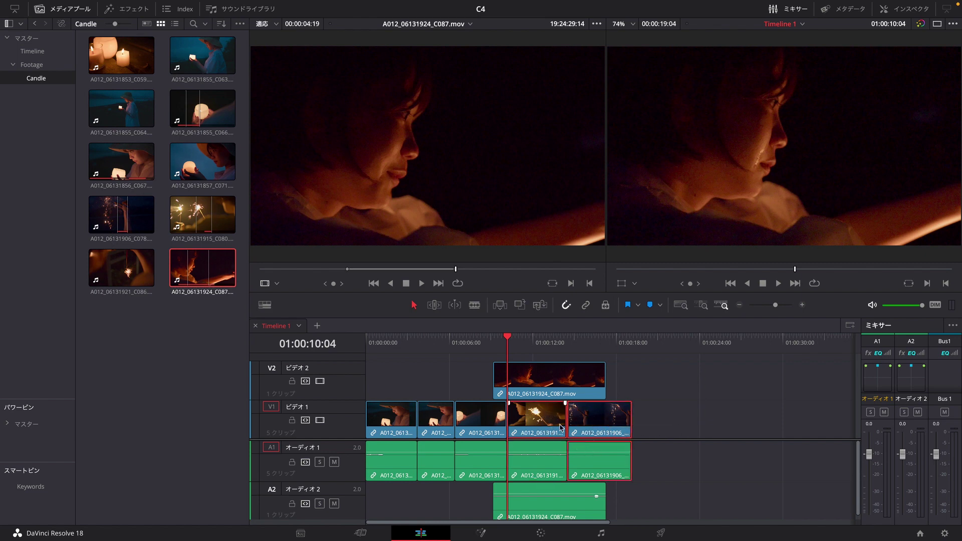
{"action": "left_click_drag", "start_coordinate": [546, 423], "coordinate": [520, 440]}
{"action": "left_click", "coordinate": [740, 434]}
{"action": "left_click", "coordinate": [528, 450]}
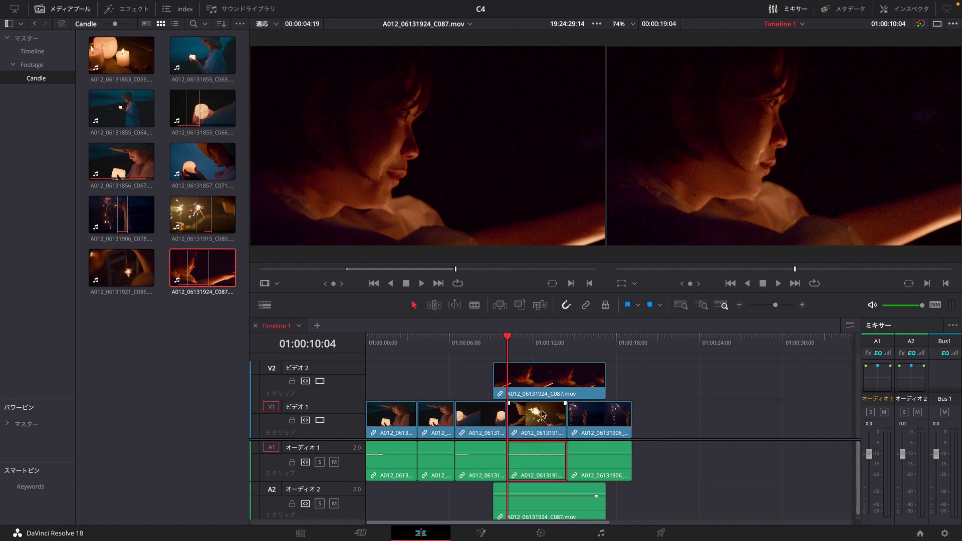
- Move the playhead to 01:00:09:04, delete the C080 clip's audio again, and undo the deletion
{"action": "left_click", "coordinate": [495, 341]}
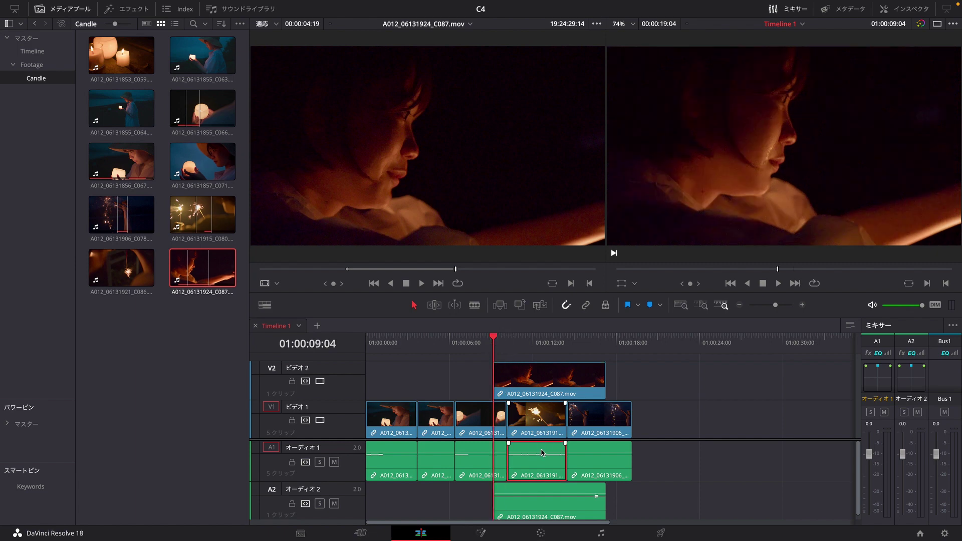
{"action": "key", "text": "BackSpace"}
{"action": "key", "text": "ctrl+z"}
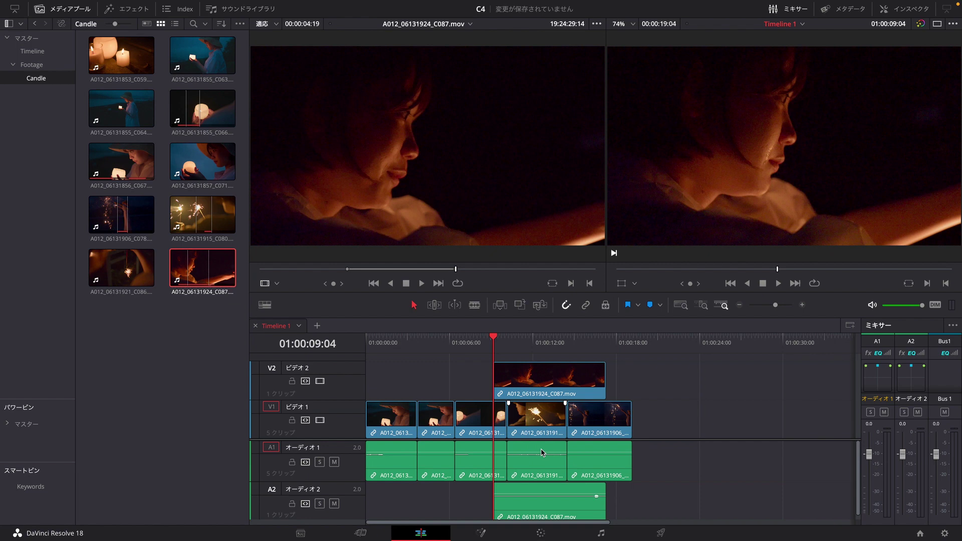
- Save the project and exclude video track 1 and audio track 1 from automatic track selection
{"action": "key", "text": "ctrl+s"}
{"action": "key", "text": "alt+F1"}
{"action": "key", "text": "ctrl+alt+F1"}
- Delete only the video of the C080 clip, then of the C066 and C080 clips together, undoing each deletion
{"action": "left_click", "coordinate": [540, 433], "text": "alt"}
{"action": "key", "text": "Delete"}
{"action": "key", "text": "ctrl+z"}
{"action": "left_click", "coordinate": [540, 433], "text": "alt"}
{"action": "left_click", "coordinate": [494, 426], "text": "ctrl+alt"}
{"action": "key", "text": "Delete"}
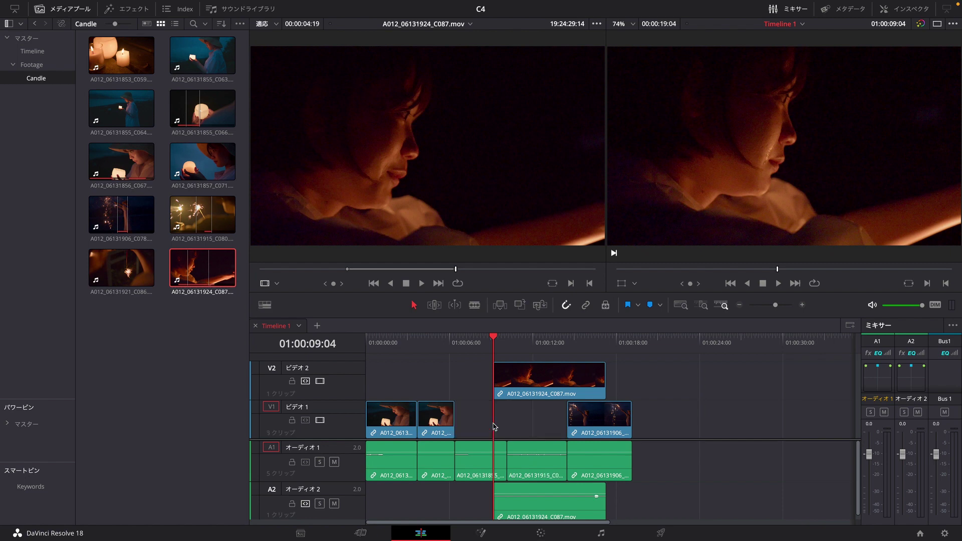
{"action": "key", "text": "ctrl+z"}
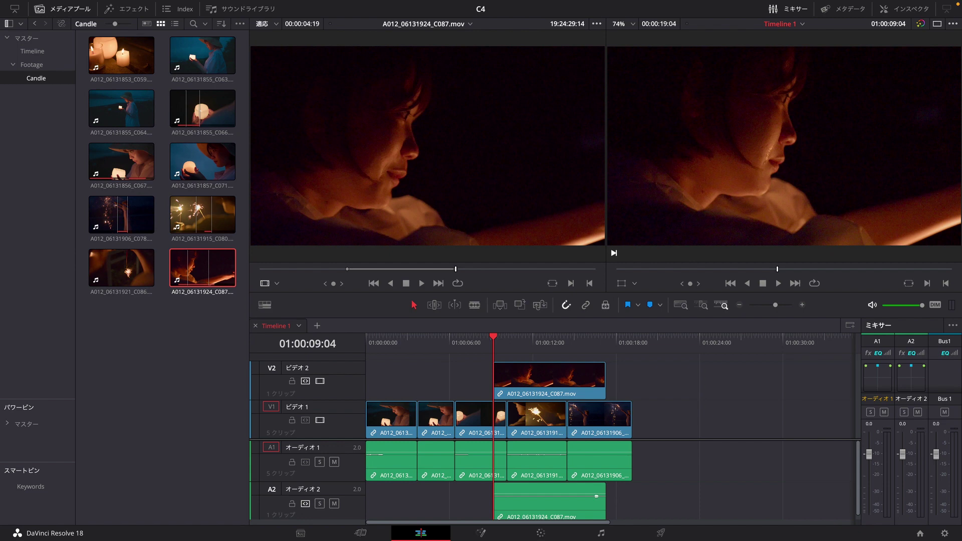
- Turn linked selection back on and delete the C087 clip with its audio from video 2 and audio 2
{"action": "left_click", "coordinate": [552, 381]}
{"action": "left_click", "coordinate": [587, 307]}
{"action": "left_click", "coordinate": [630, 367]}
{"action": "left_click", "coordinate": [534, 386]}
{"action": "key", "text": "Delete"}
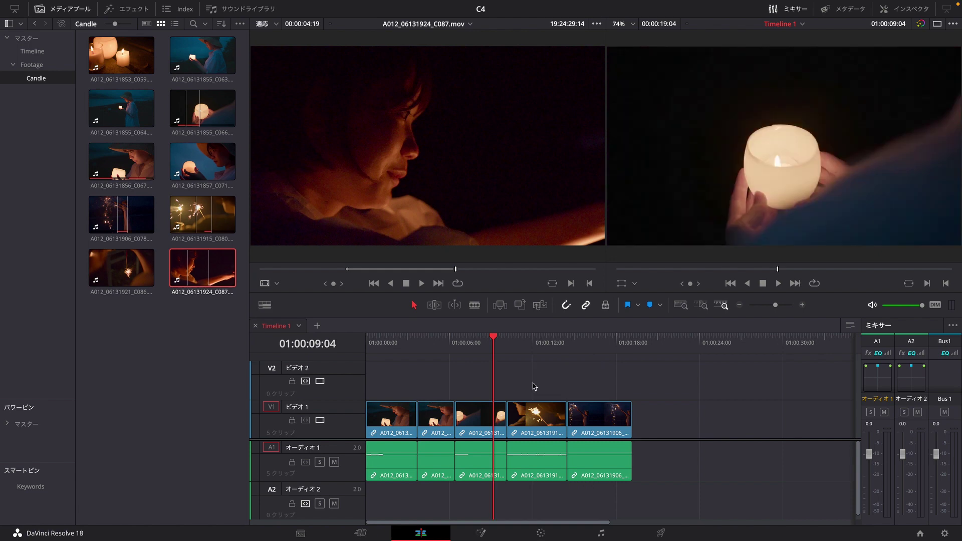
- Play the C080 sparkler clip from 01:00:11:22 and scrub into the C078 clip to compare their picture and sound
{"action": "left_click_drag", "start_coordinate": [525, 339], "coordinate": [532, 339]}
{"action": "left_click", "coordinate": [527, 460]}
{"action": "left_click_drag", "start_coordinate": [533, 451], "coordinate": [536, 430]}
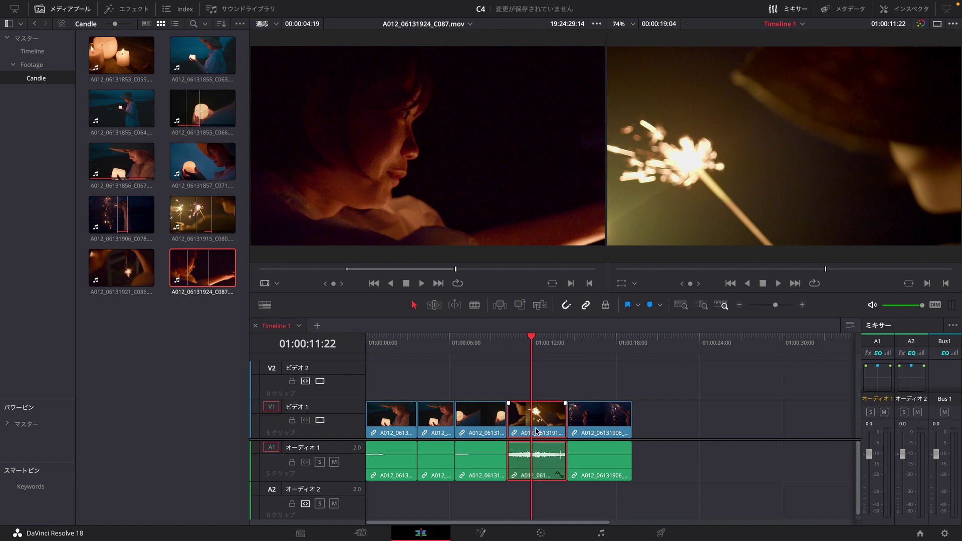
{"action": "key", "text": "space"}
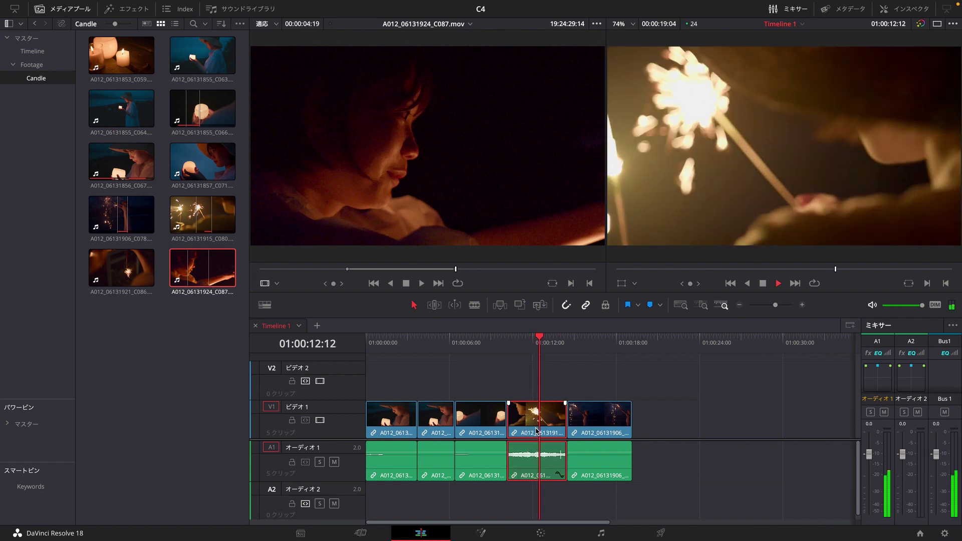
{"action": "left_click", "coordinate": [593, 420]}
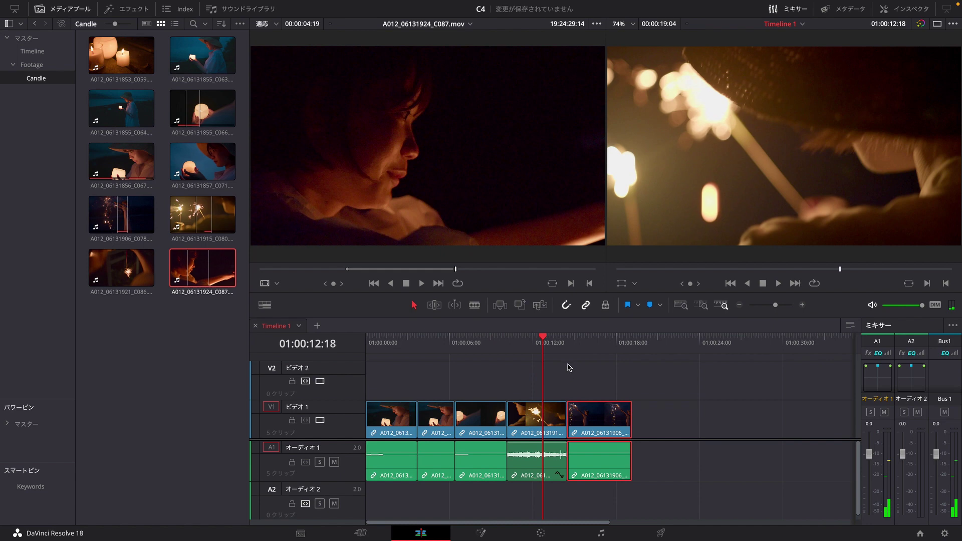
{"action": "left_click_drag", "start_coordinate": [569, 341], "coordinate": [588, 345]}
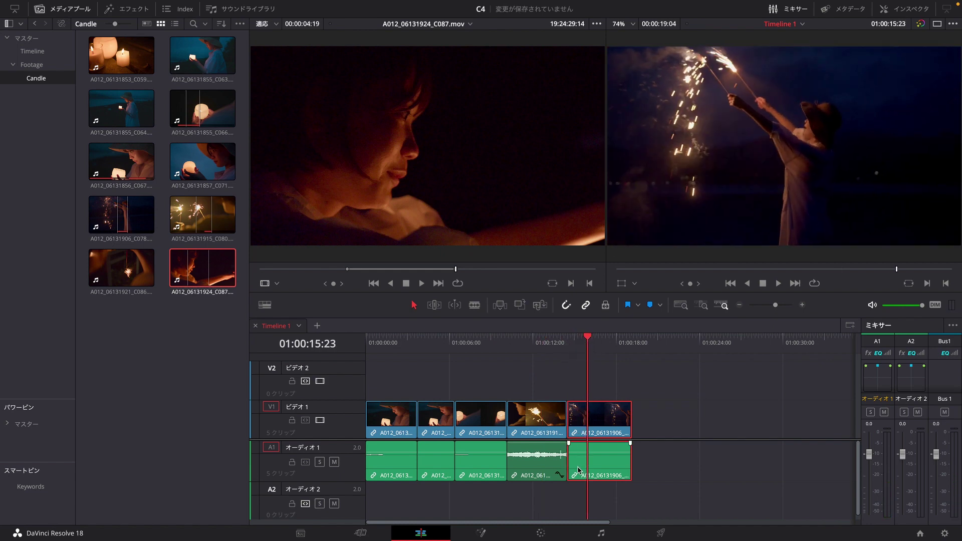
{"action": "left_click", "coordinate": [611, 500]}
{"action": "left_click", "coordinate": [540, 412]}
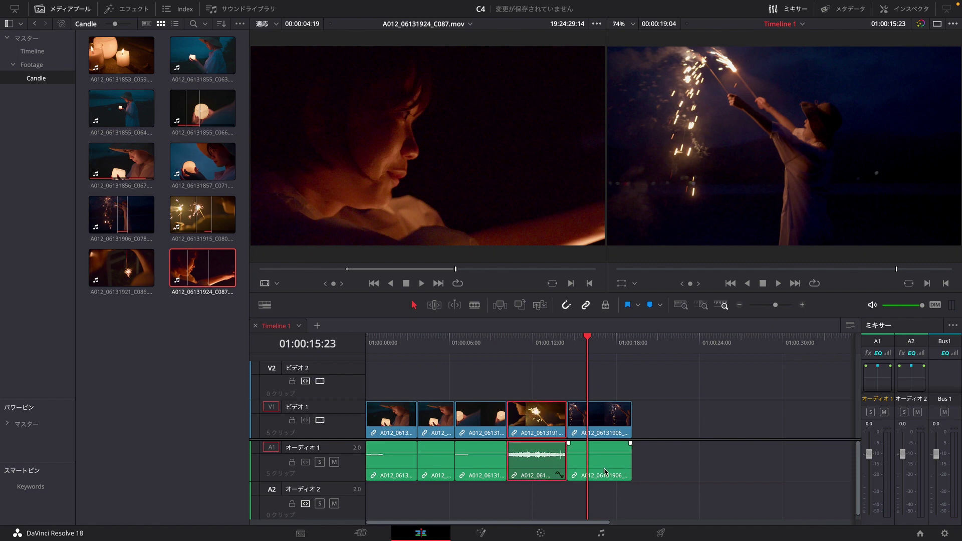
- Delete only the C078 clip's audio on audio track 1, keeping its video in place
{"action": "left_click", "coordinate": [652, 462]}
{"action": "left_click", "coordinate": [612, 467]}
{"action": "left_click", "coordinate": [645, 462]}
{"action": "left_click", "coordinate": [615, 470]}
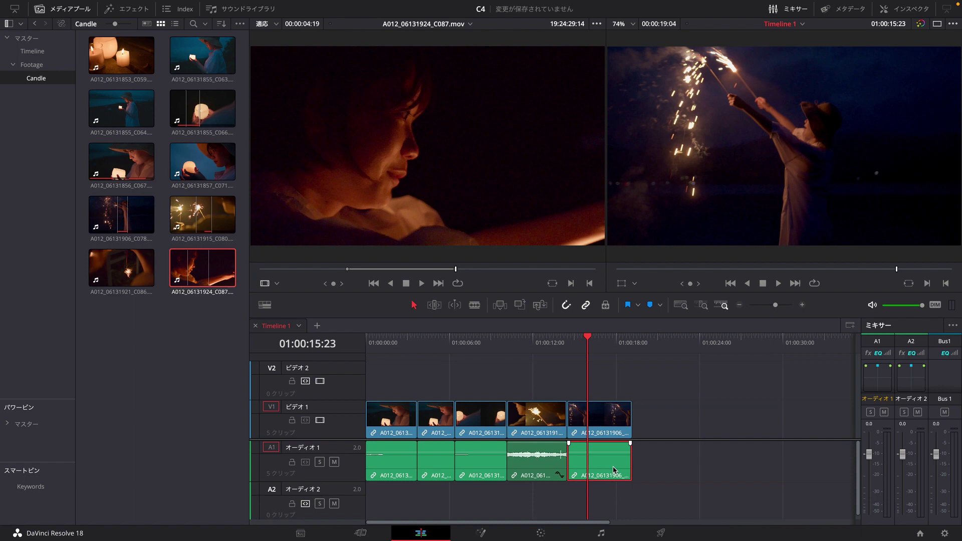
{"action": "key", "text": "BackSpace"}
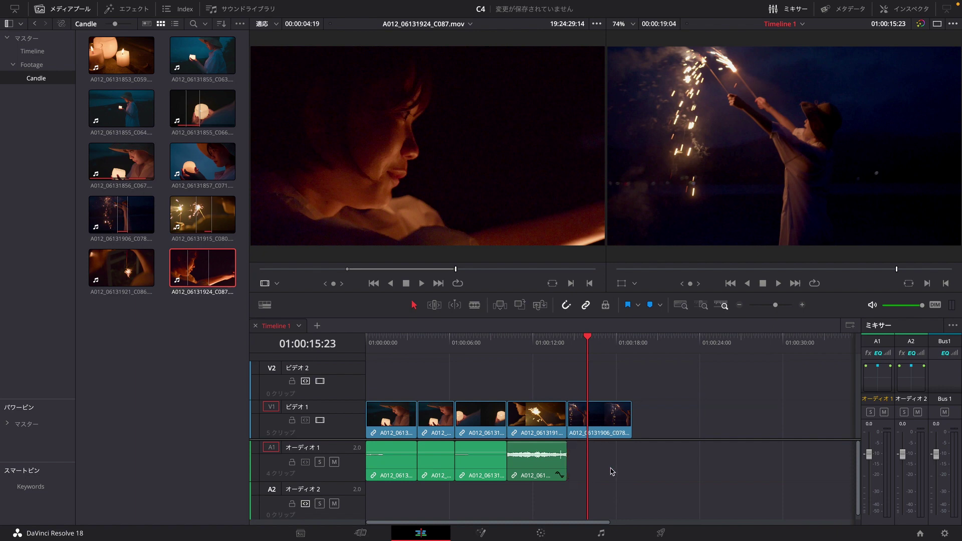
- Extend the end of the C080 audio alone to the end of the C078 video clip, and check it at 01:00:15:21
{"action": "left_click", "coordinate": [545, 462]}
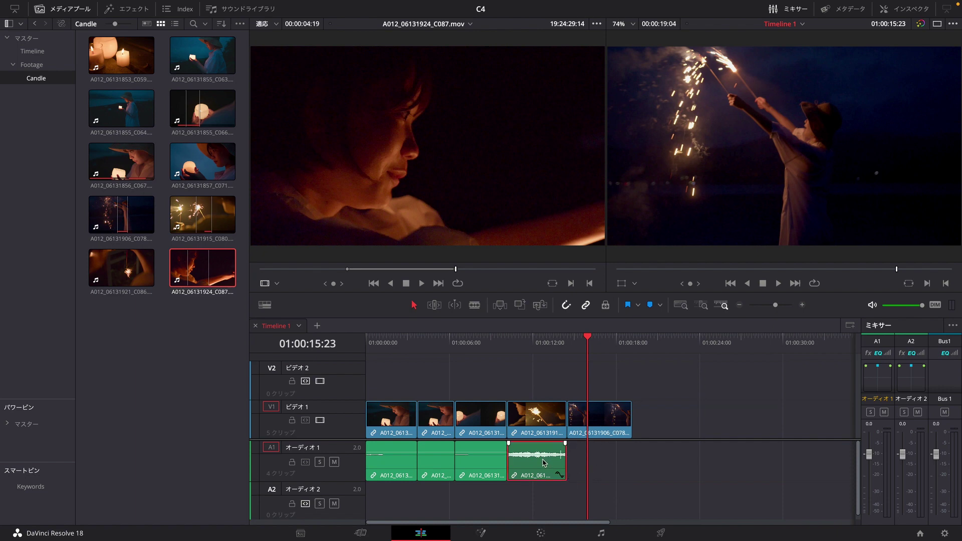
{"action": "left_click_drag", "start_coordinate": [566, 462], "coordinate": [627, 462]}
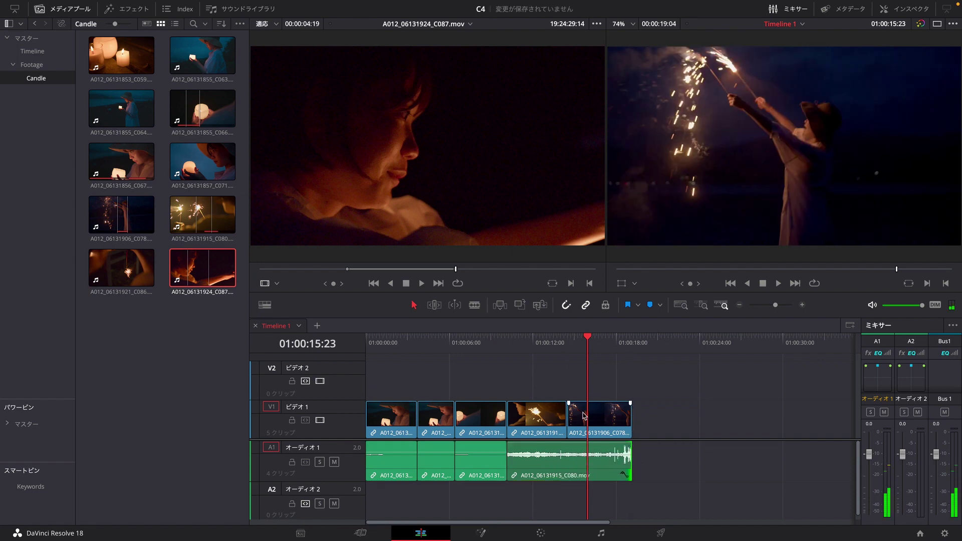
{"action": "left_click", "coordinate": [541, 425]}
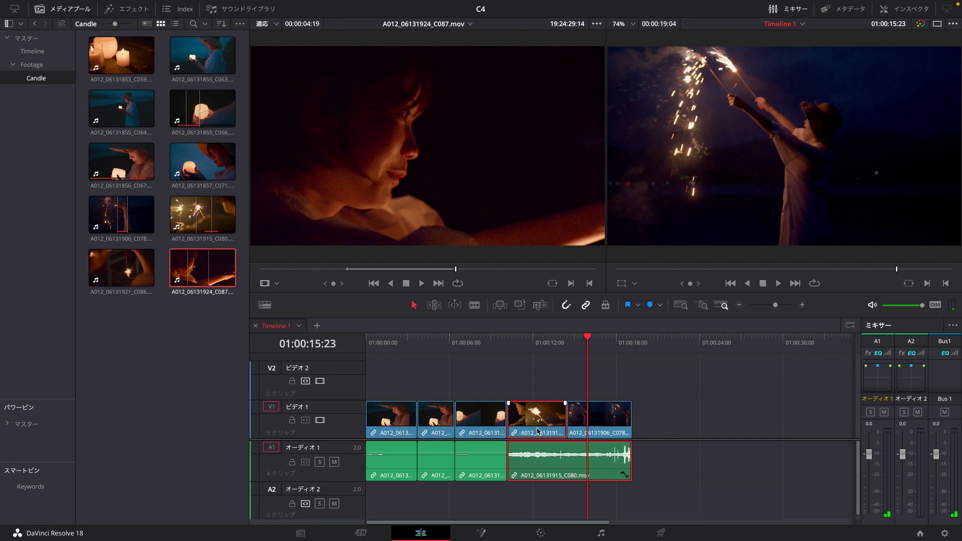
{"action": "left_click", "coordinate": [597, 416]}
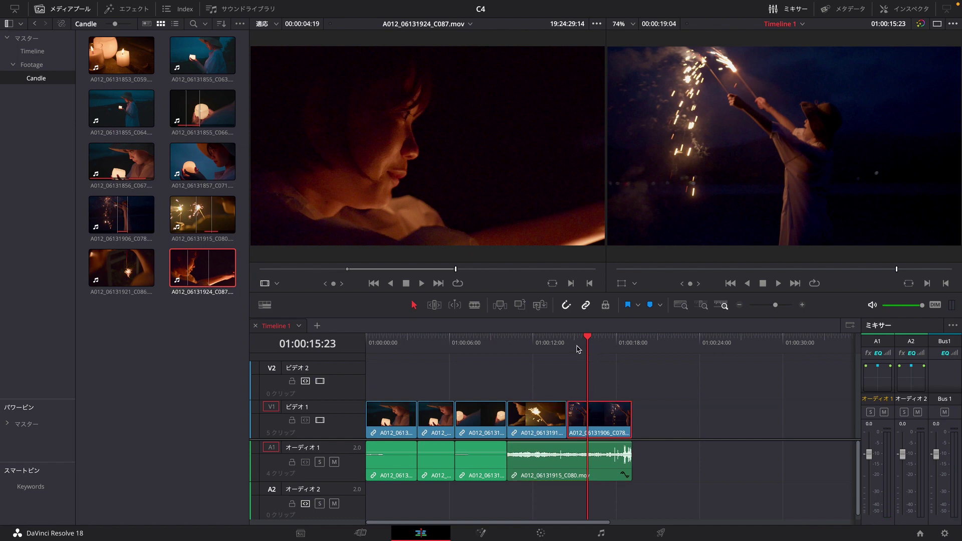
{"action": "left_click", "coordinate": [581, 348]}
{"action": "mouse_move", "coordinate": [580, 348]}
{"action": "left_mouse_down"}
{"action": "mouse_move", "coordinate": [613, 349]}
{"action": "mouse_move", "coordinate": [586, 349]}
{"action": "left_mouse_up"}
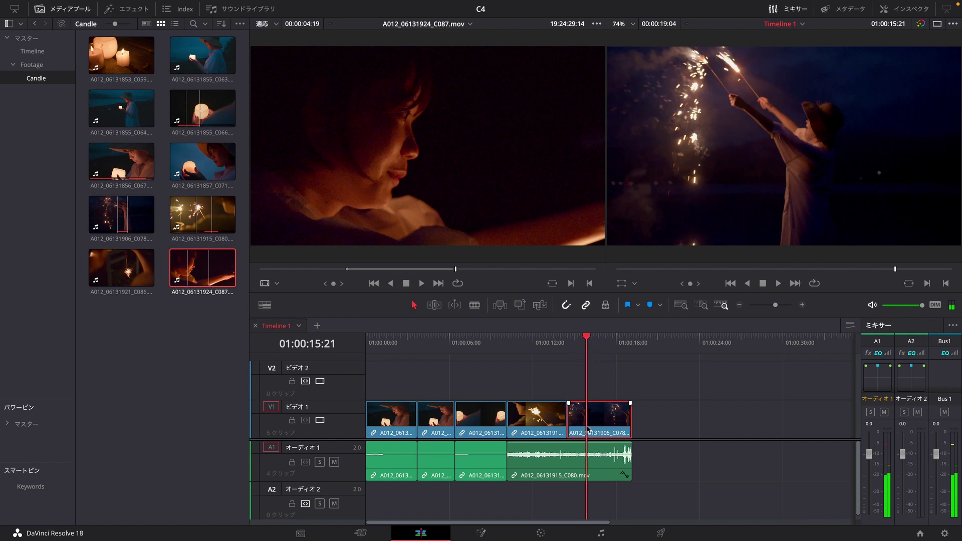